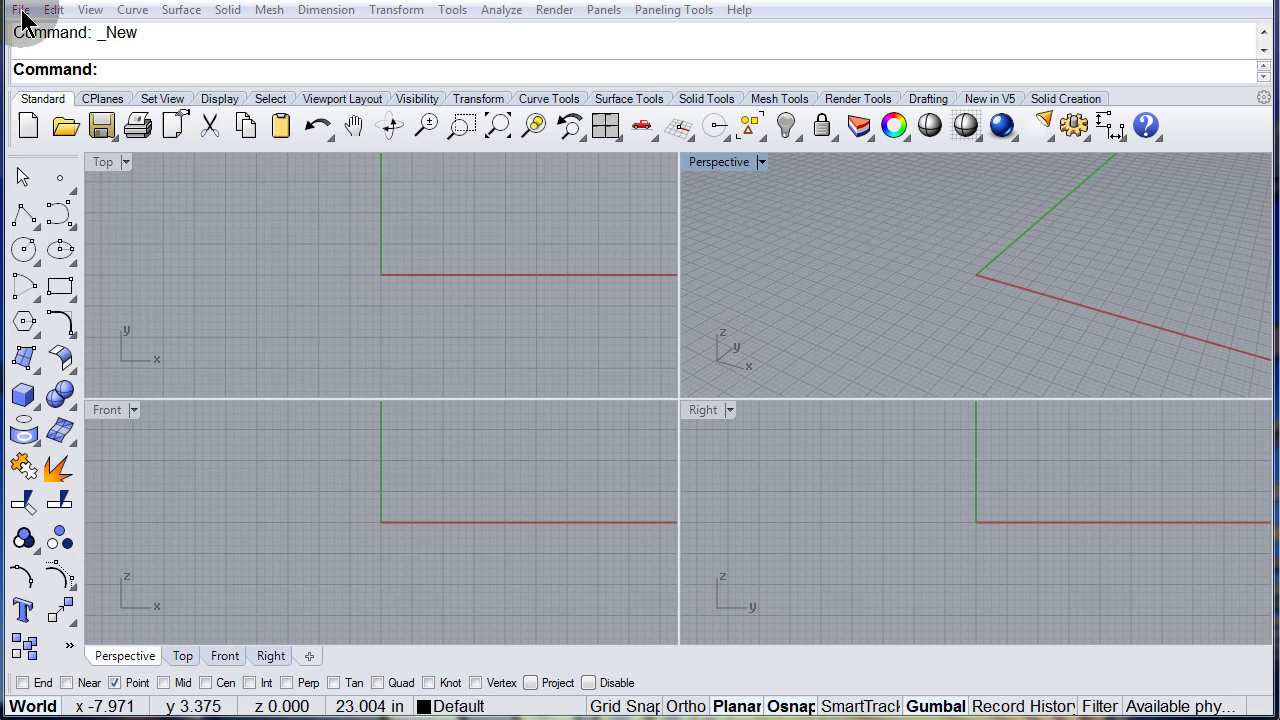
Open the barbecue grill model BARBQ_004.3dm from the File menu.
left_click(21, 10)
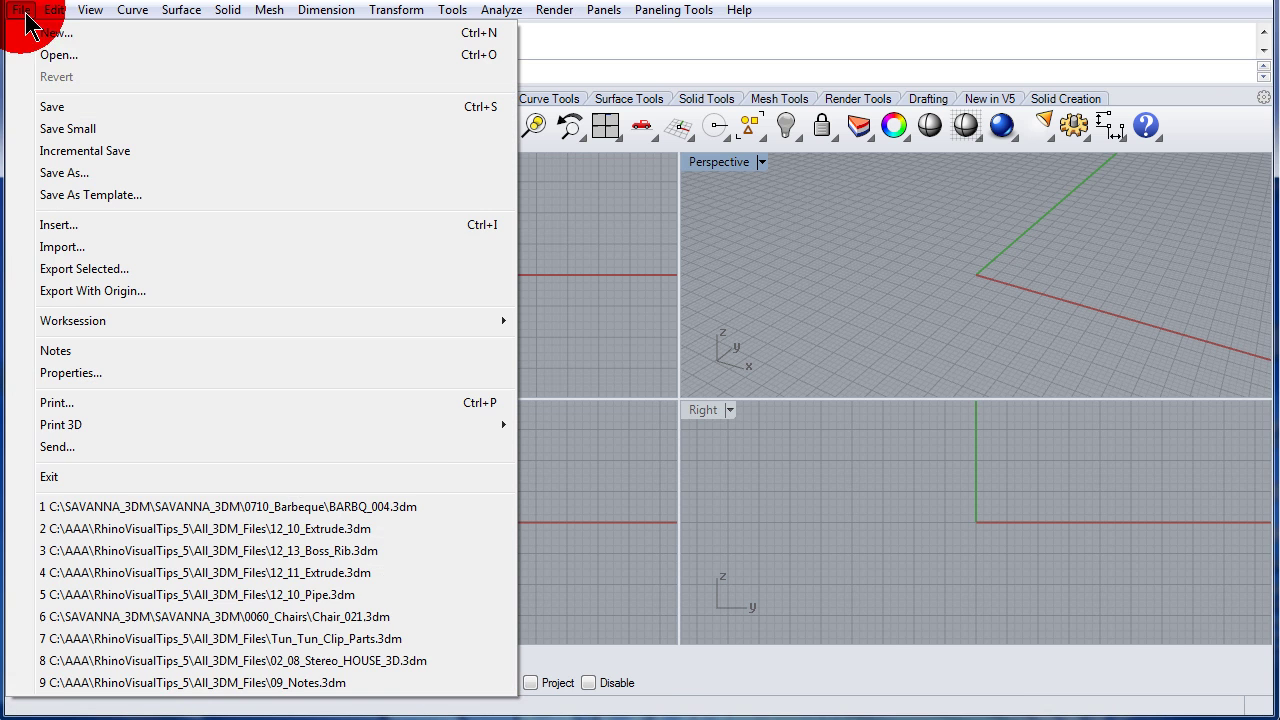
left_click(58, 56)
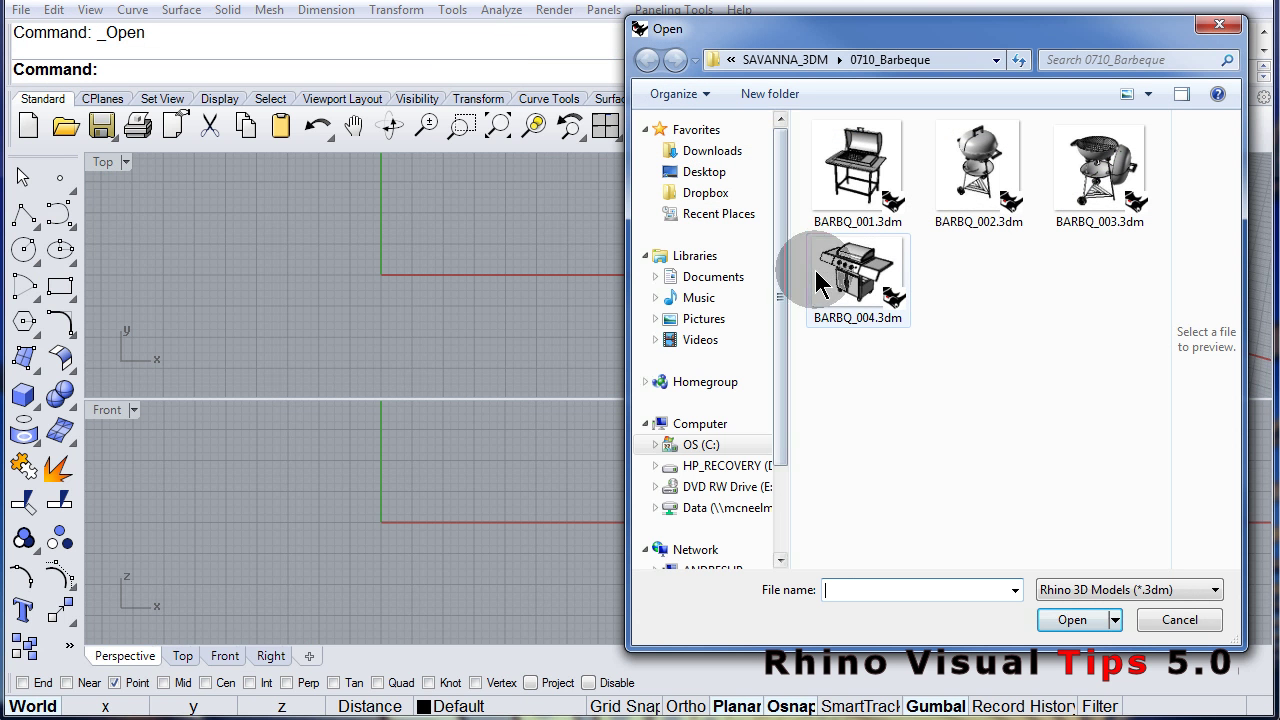
left_click(848, 285)
left_click(848, 285)
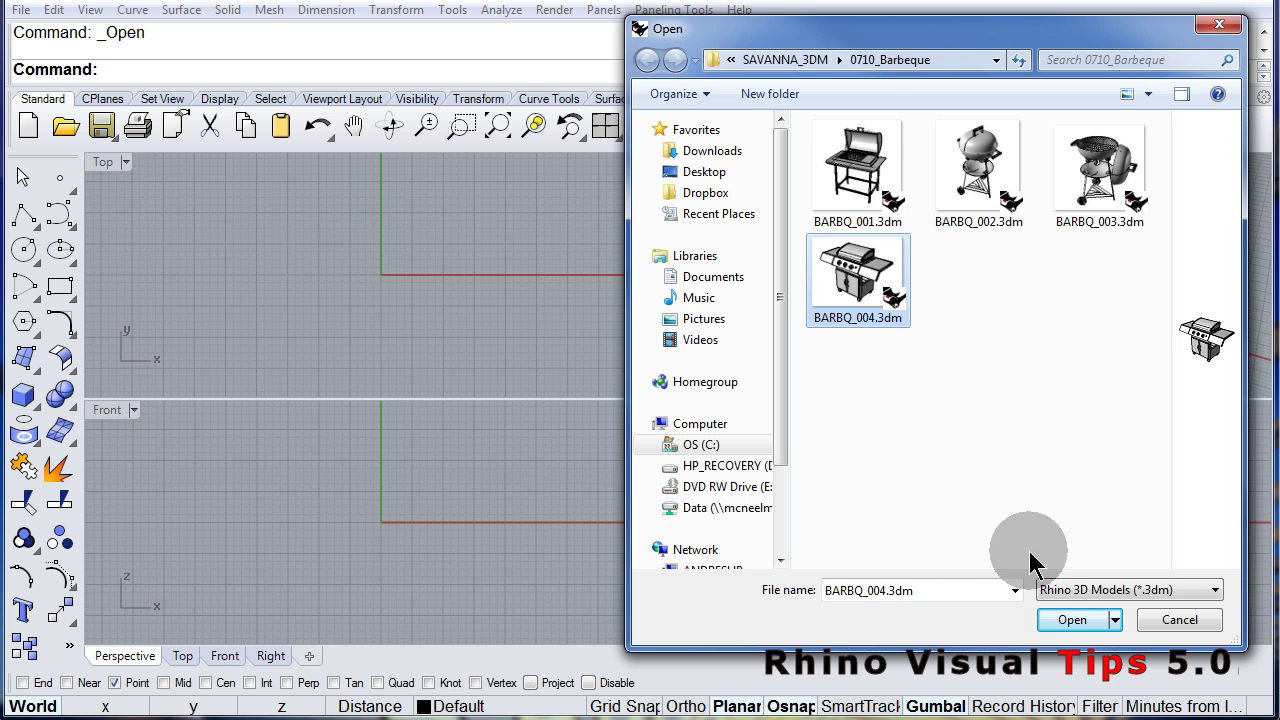
left_click(1070, 620)
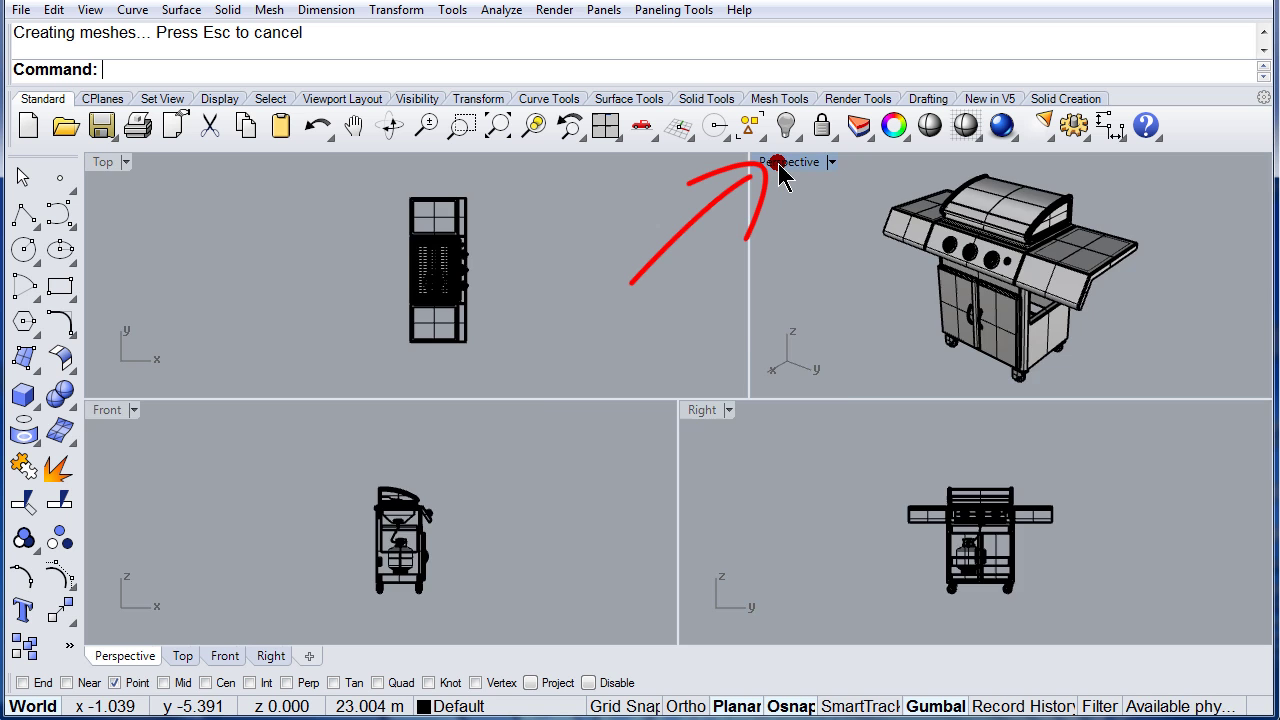
Maximize the Perspective viewport and bring up its display mode menu.
double_click(779, 163)
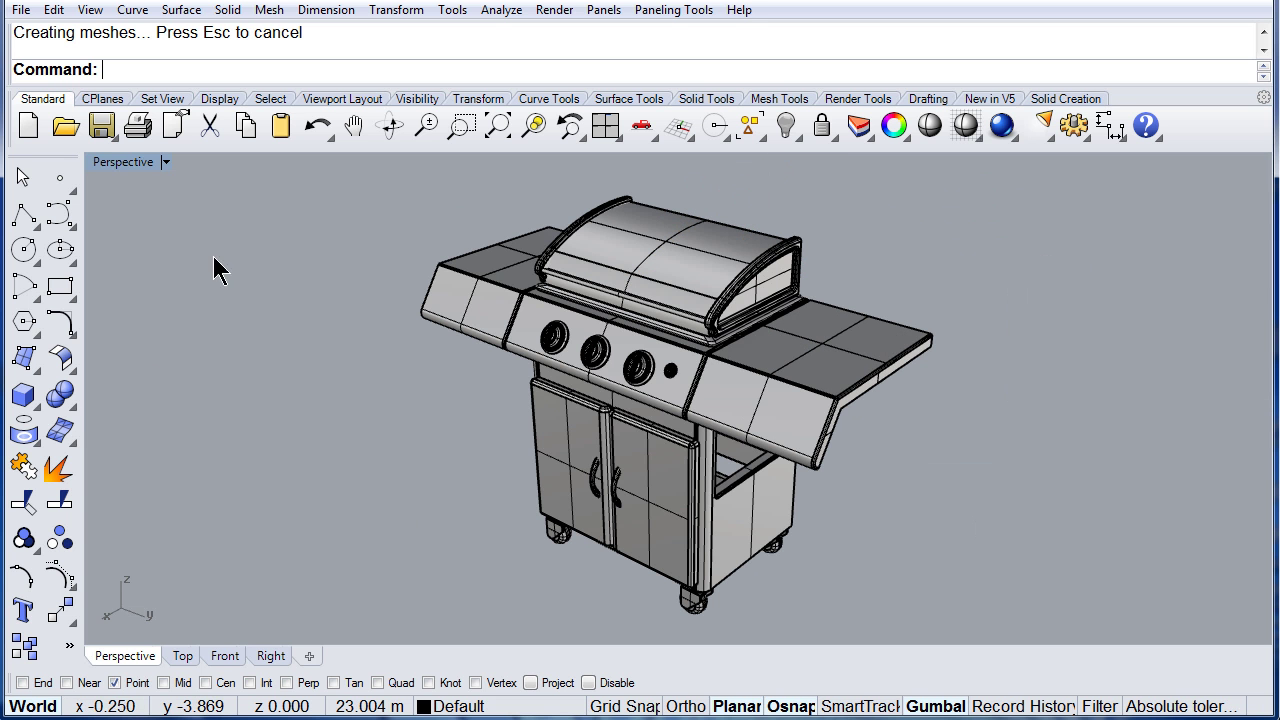
left_click(110, 170)
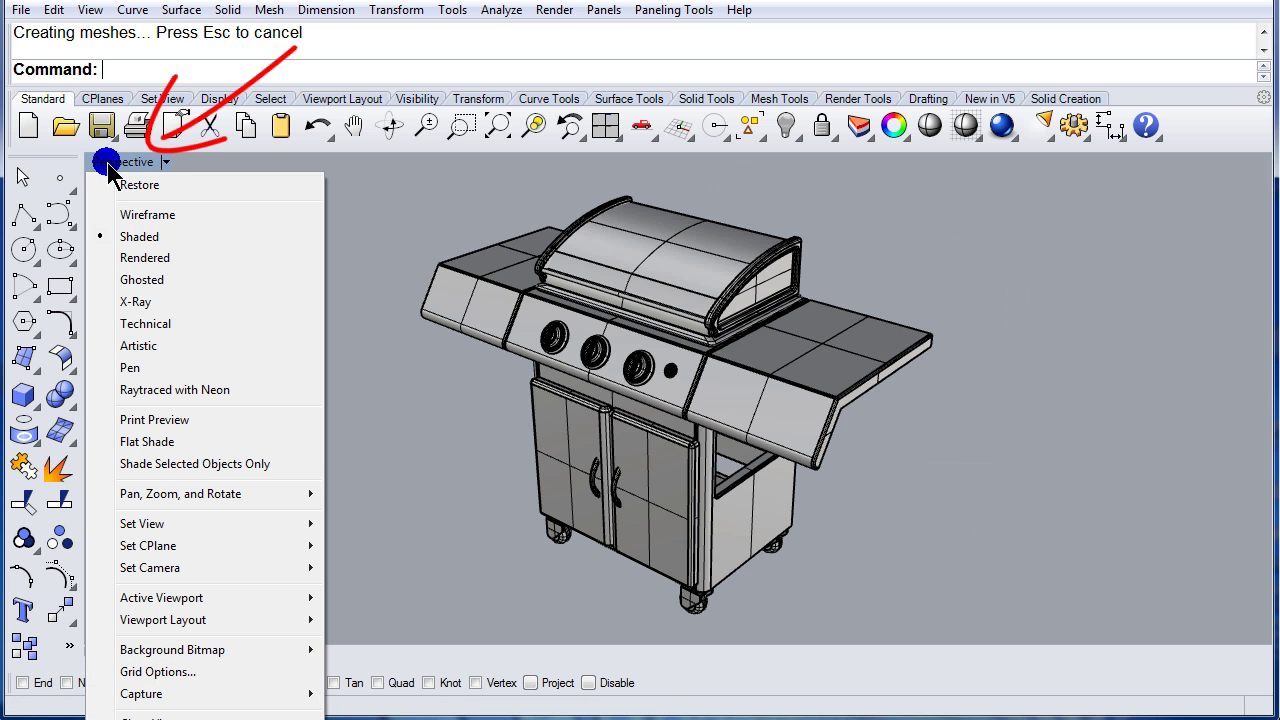
Switch the Perspective view to Wireframe, then to Shaded display.
left_click(137, 218)
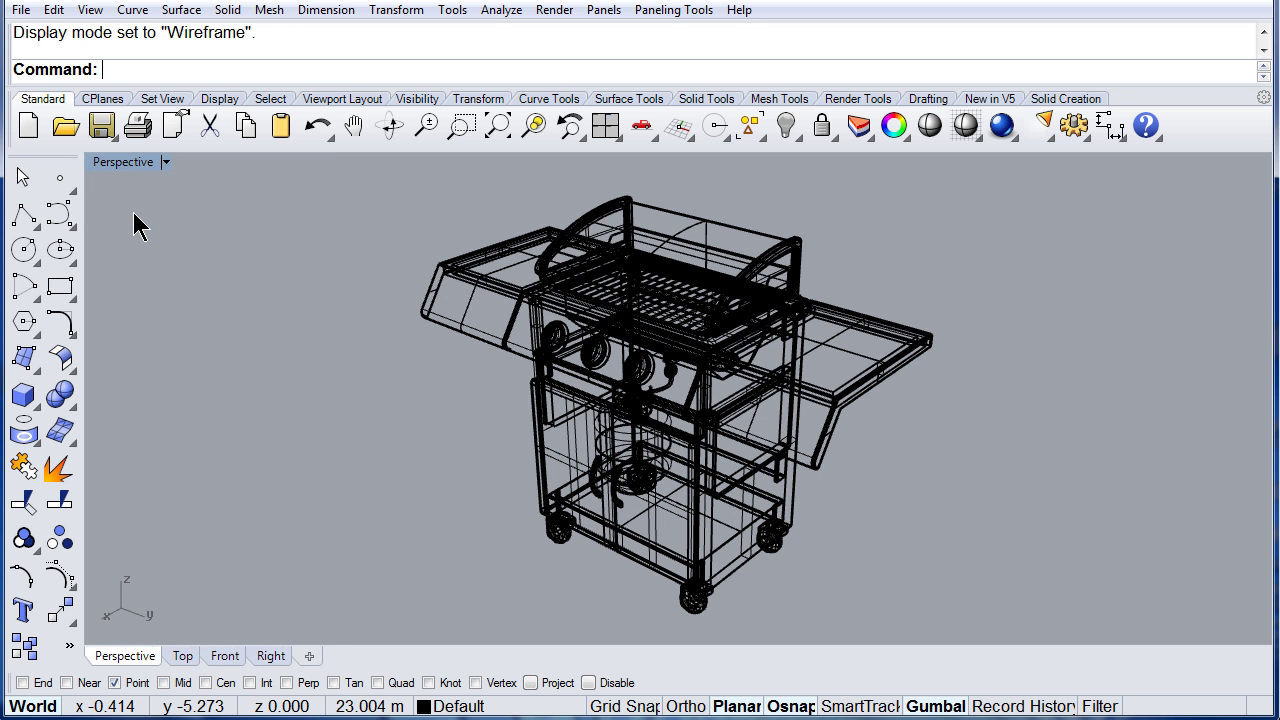
left_click(117, 172)
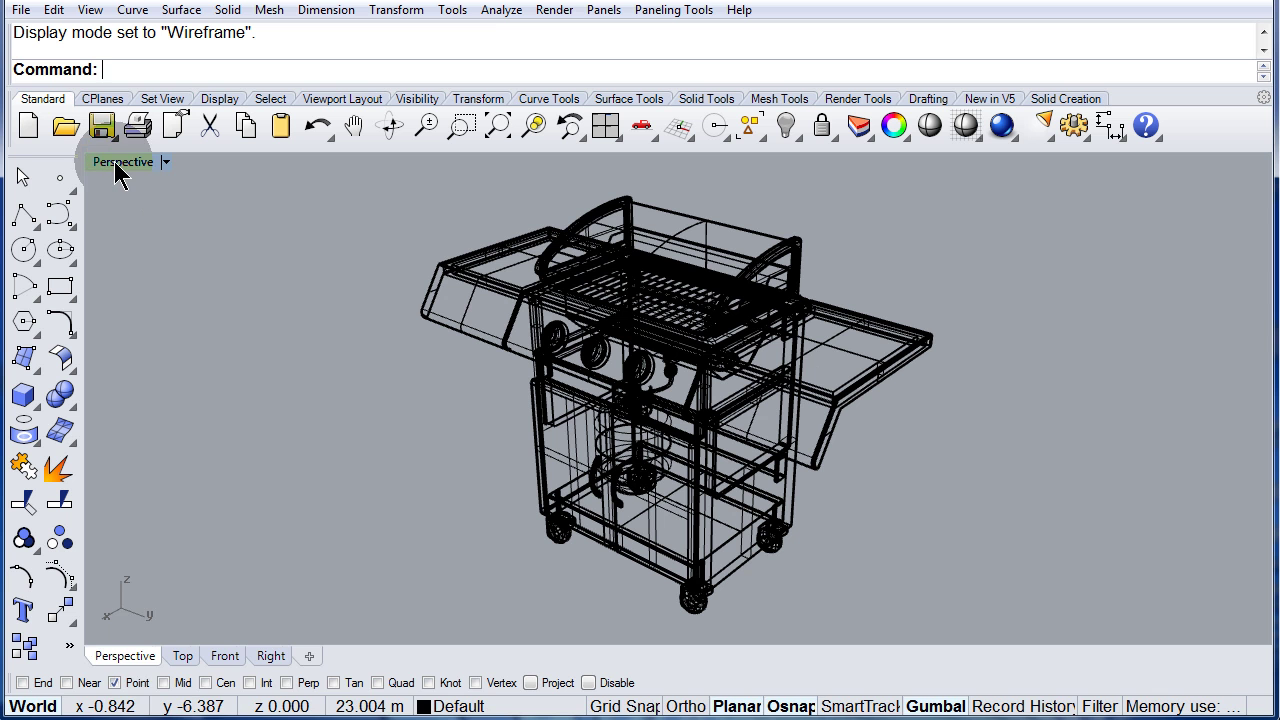
right_click(117, 172)
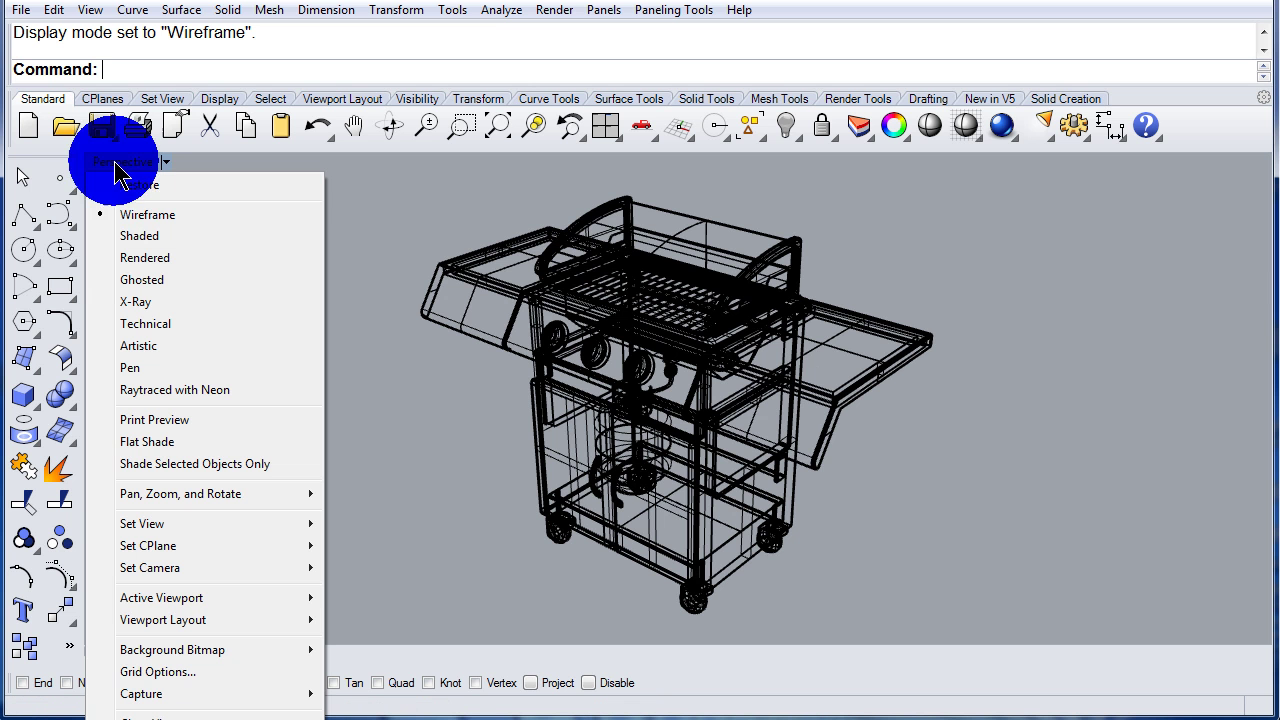
left_click(126, 236)
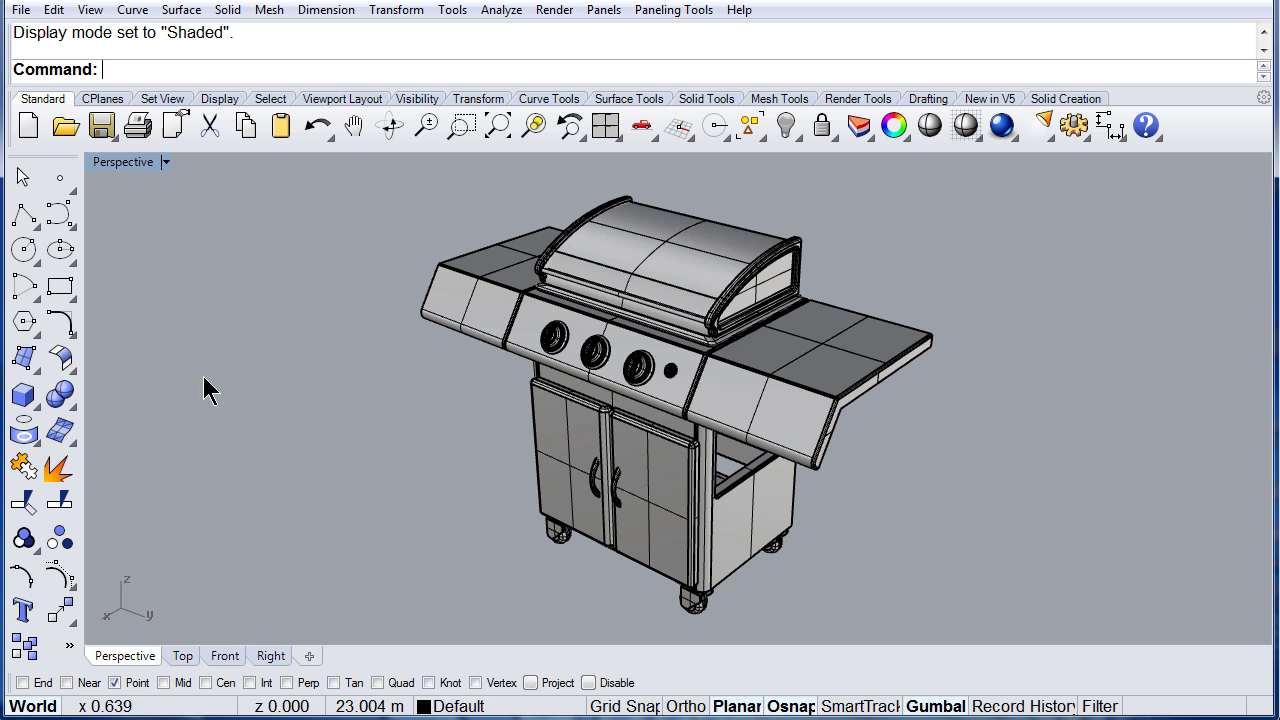
Set the Perspective view to Rendered display and orbit to the grill's right side.
right_click(133, 165)
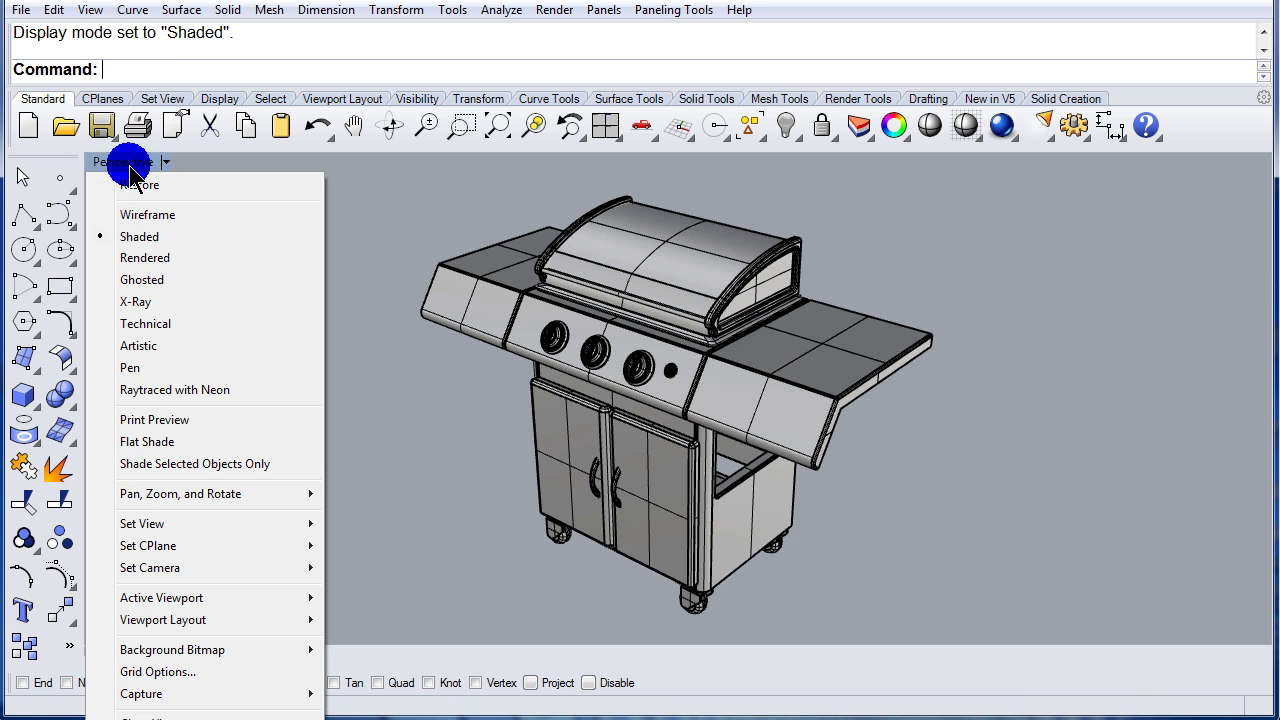
left_click(143, 258)
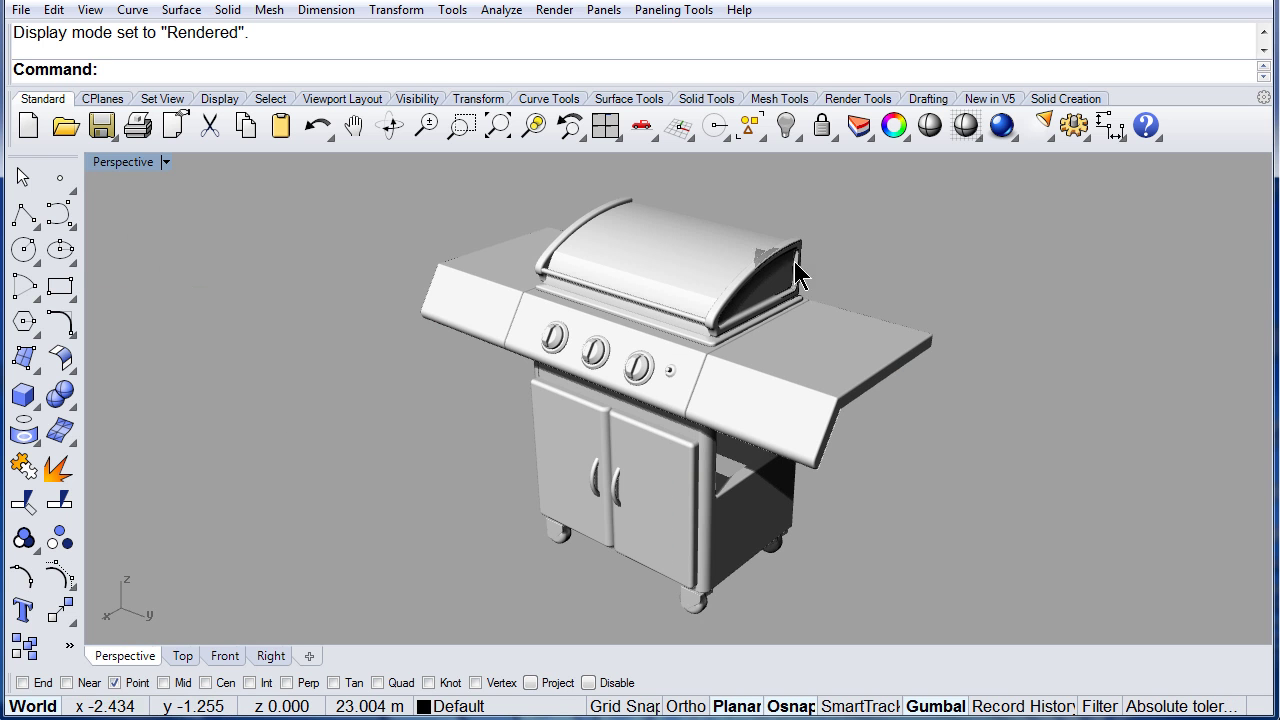
right_click_drag(781, 523, 779, 556)
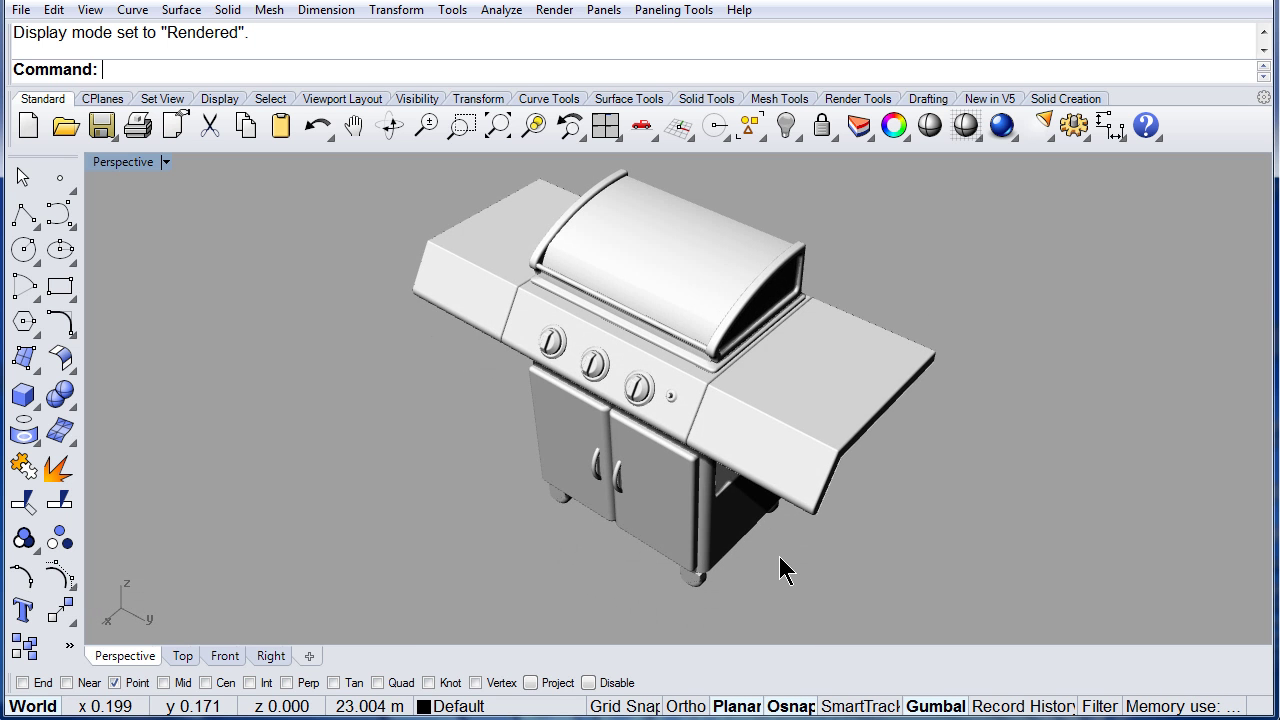
Show the grill in Ghosted display, zooming in and out.
left_click(135, 162)
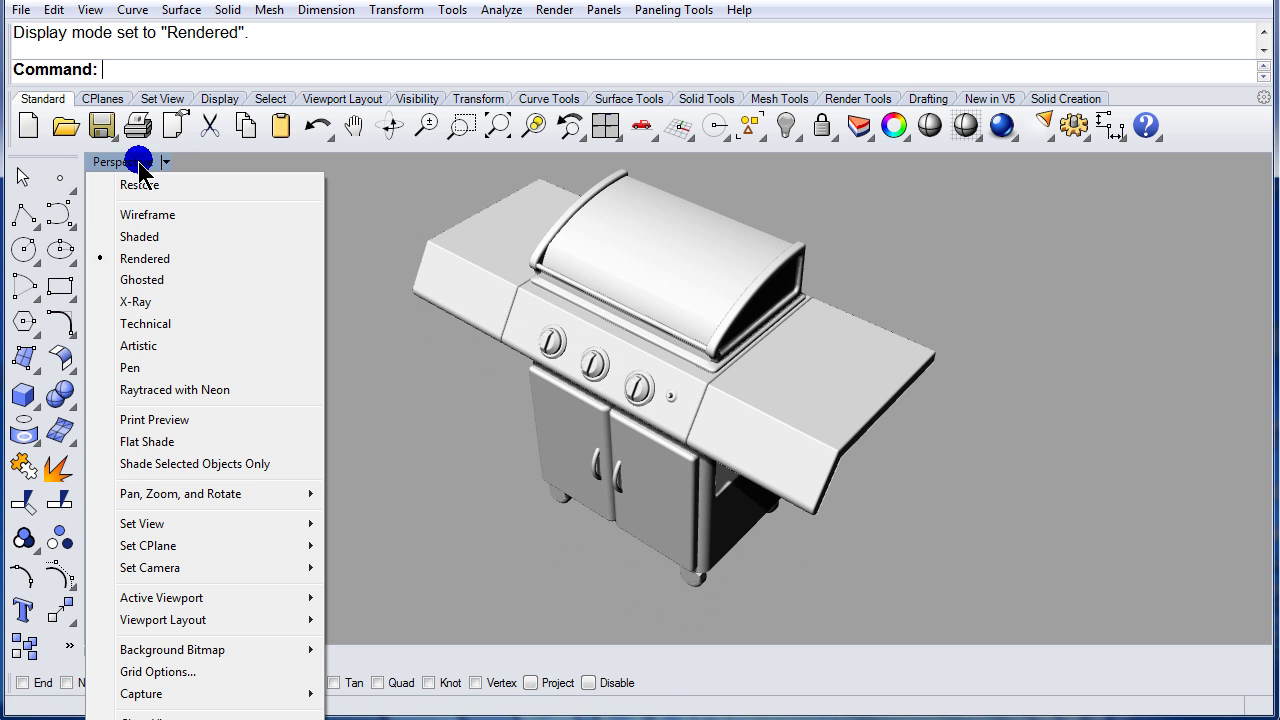
left_click(143, 283)
scroll(640, 263, "up", 2)
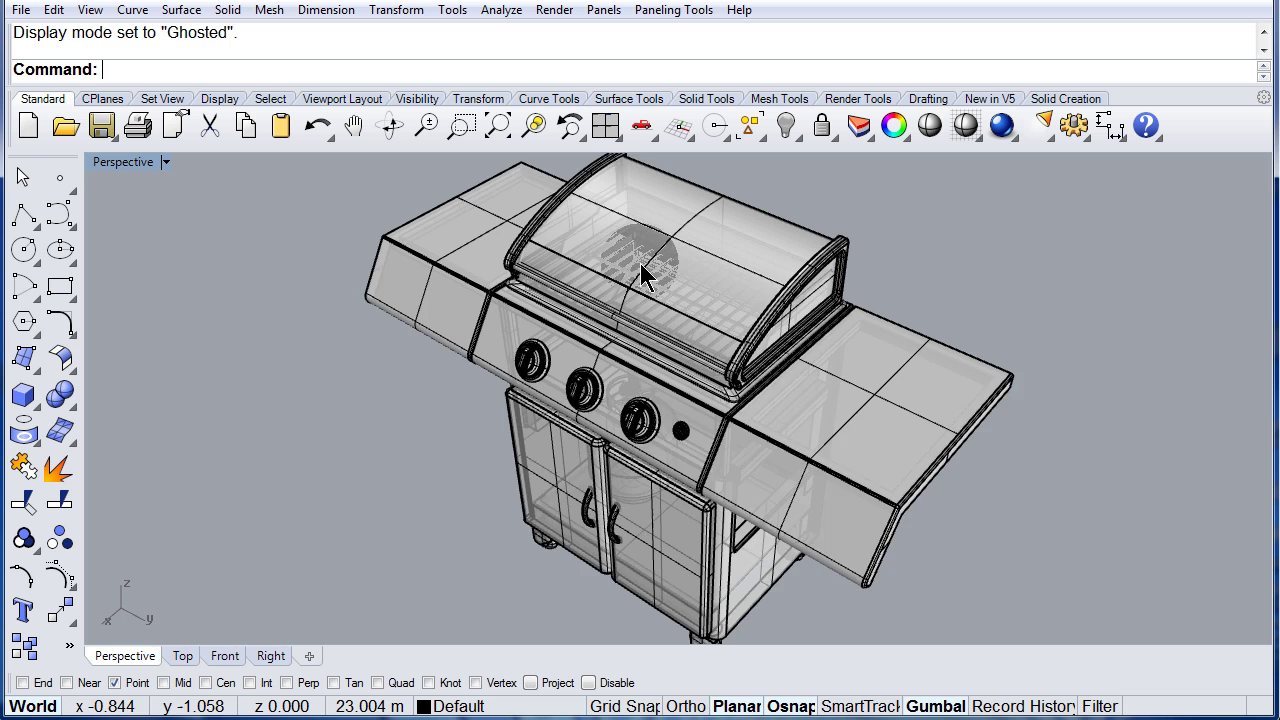
scroll(640, 263, "up", 2)
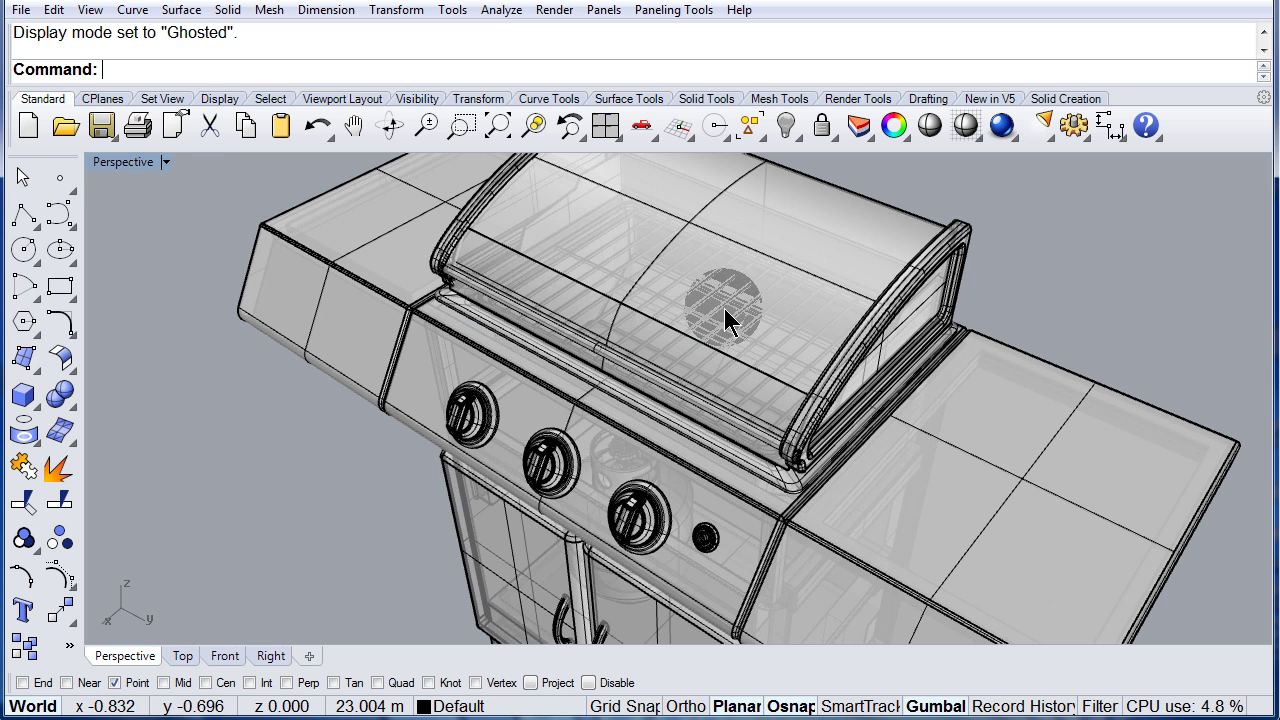
scroll(721, 311, "down", 3)
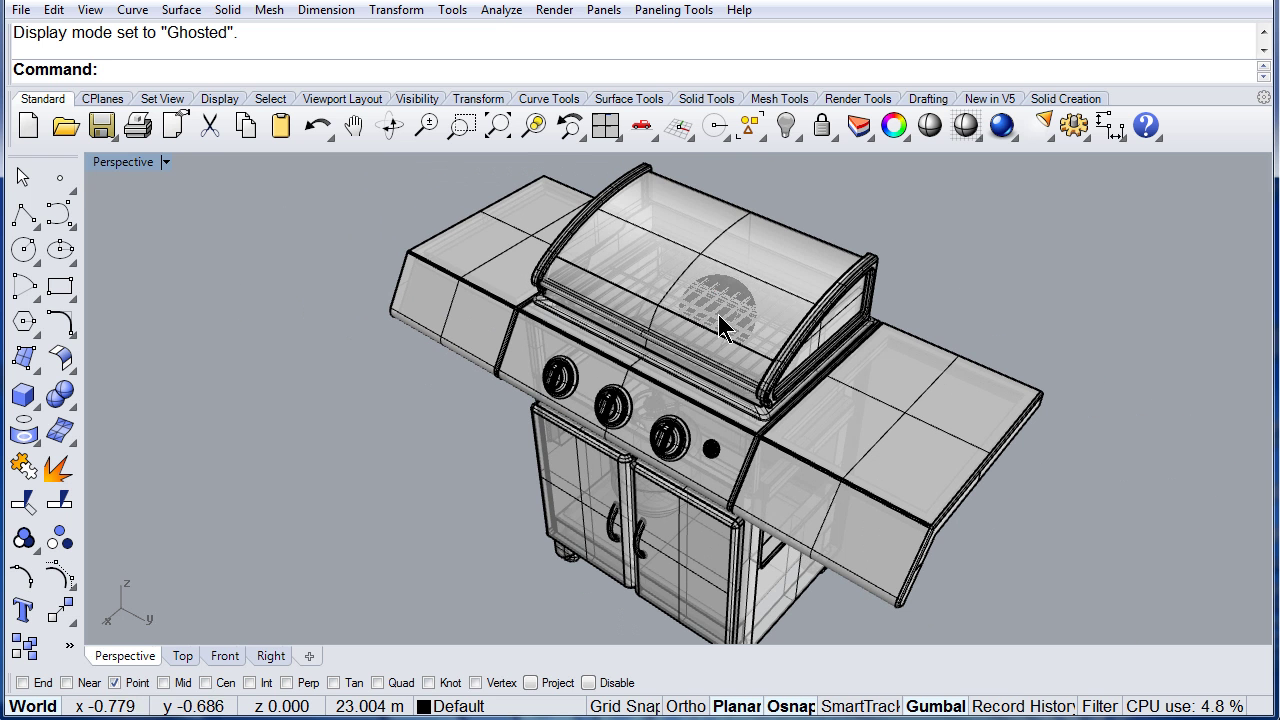
Try Technical, then Artistic display, orbiting to a more frontal view.
left_click(110, 164)
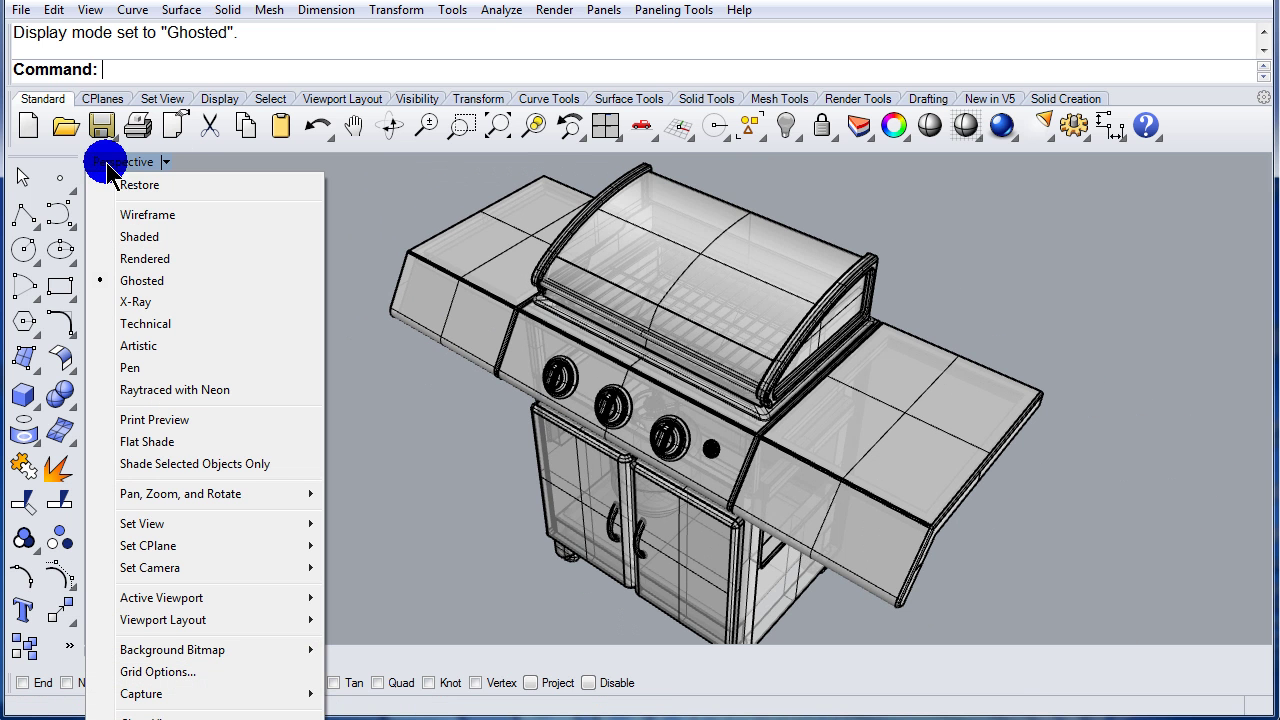
left_click(147, 325)
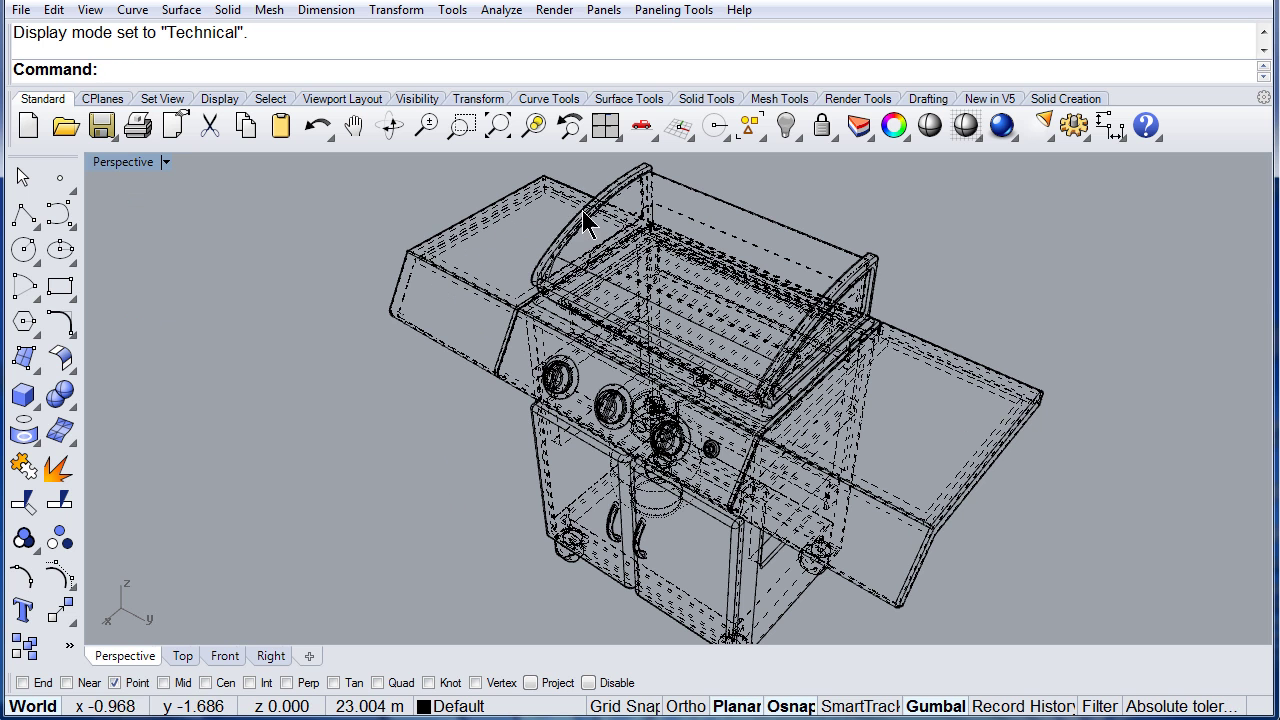
left_click(118, 166)
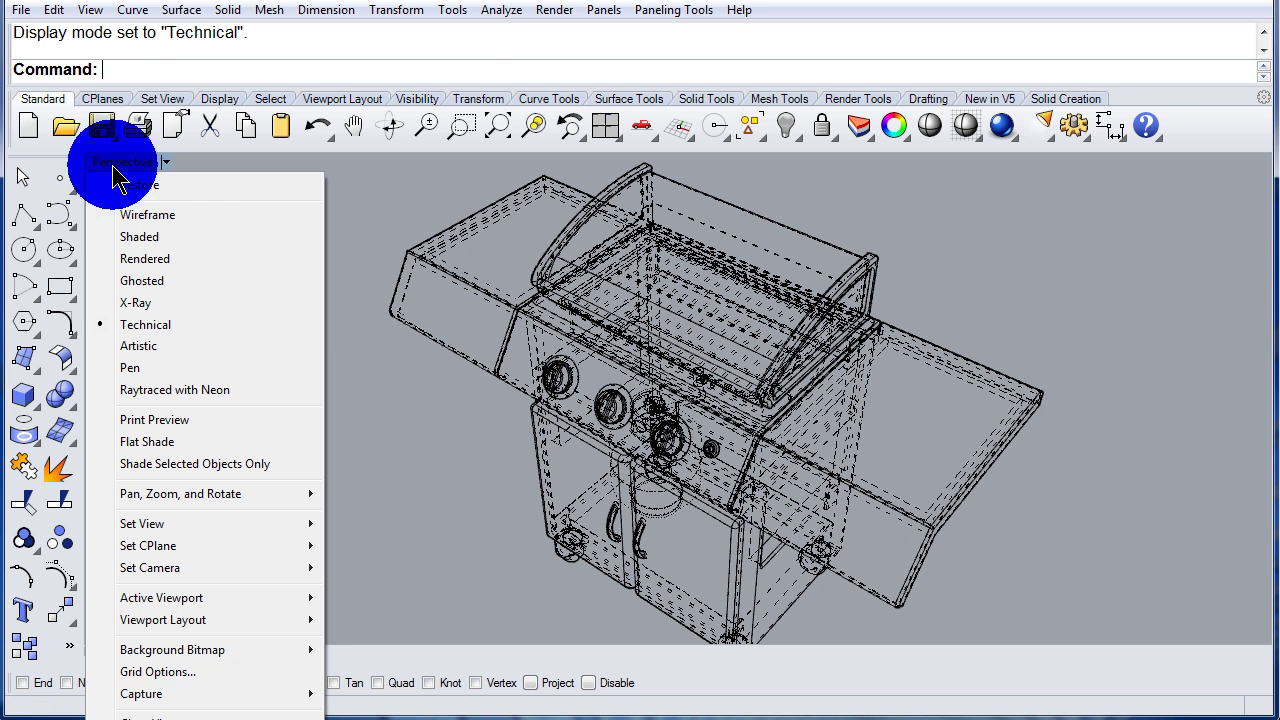
left_click(140, 346)
mouse_move(563, 517)
right_mouse_down()
mouse_move(634, 480)
mouse_move(683, 429)
mouse_move(695, 350)
mouse_move(594, 366)
mouse_move(543, 443)
mouse_move(567, 540)
right_mouse_up()
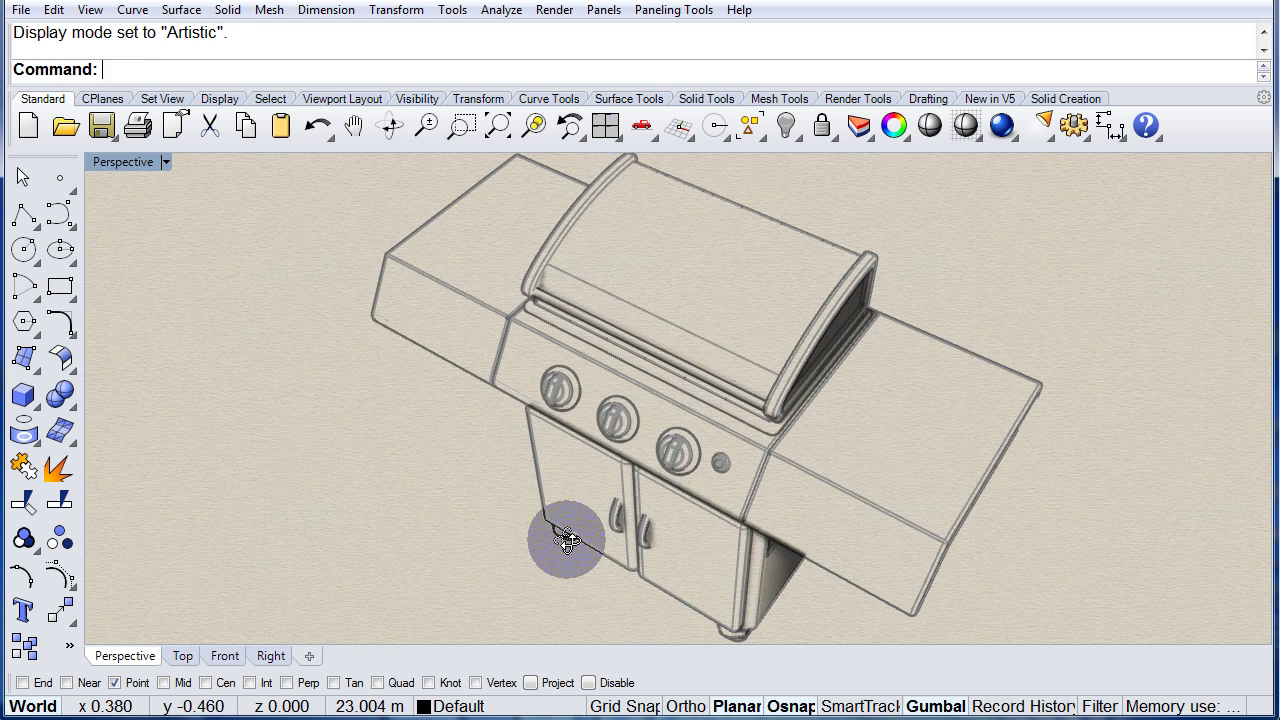
Switch the Perspective view to Pen display and orbit slightly.
left_click(117, 166)
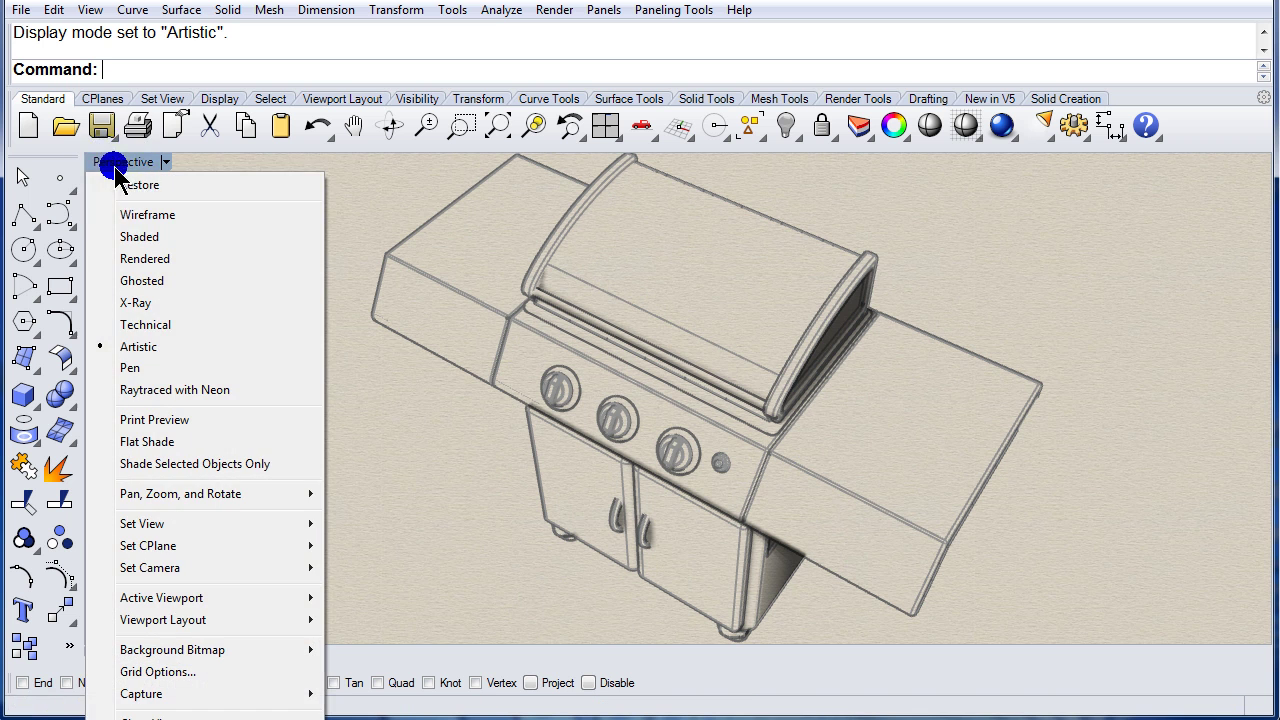
left_click(135, 370)
mouse_move(569, 505)
right_mouse_down()
mouse_move(660, 478)
mouse_move(609, 471)
mouse_move(569, 497)
right_mouse_up()
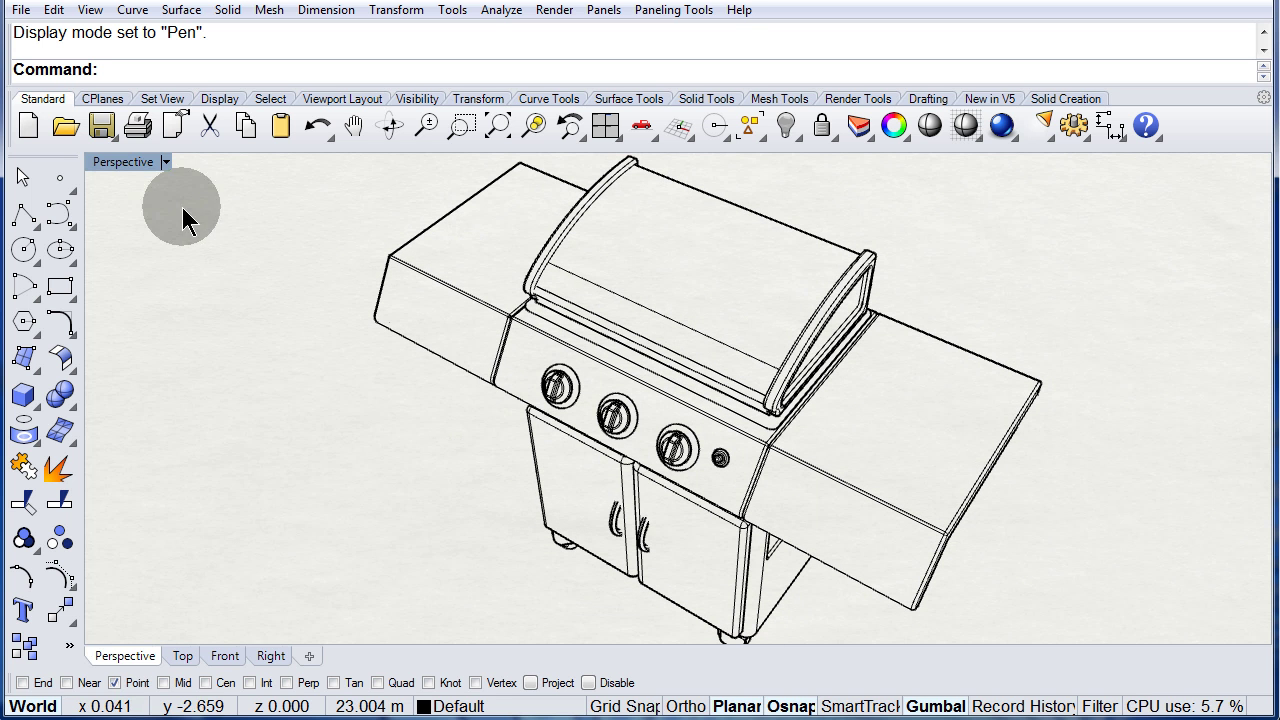
left_click(126, 162)
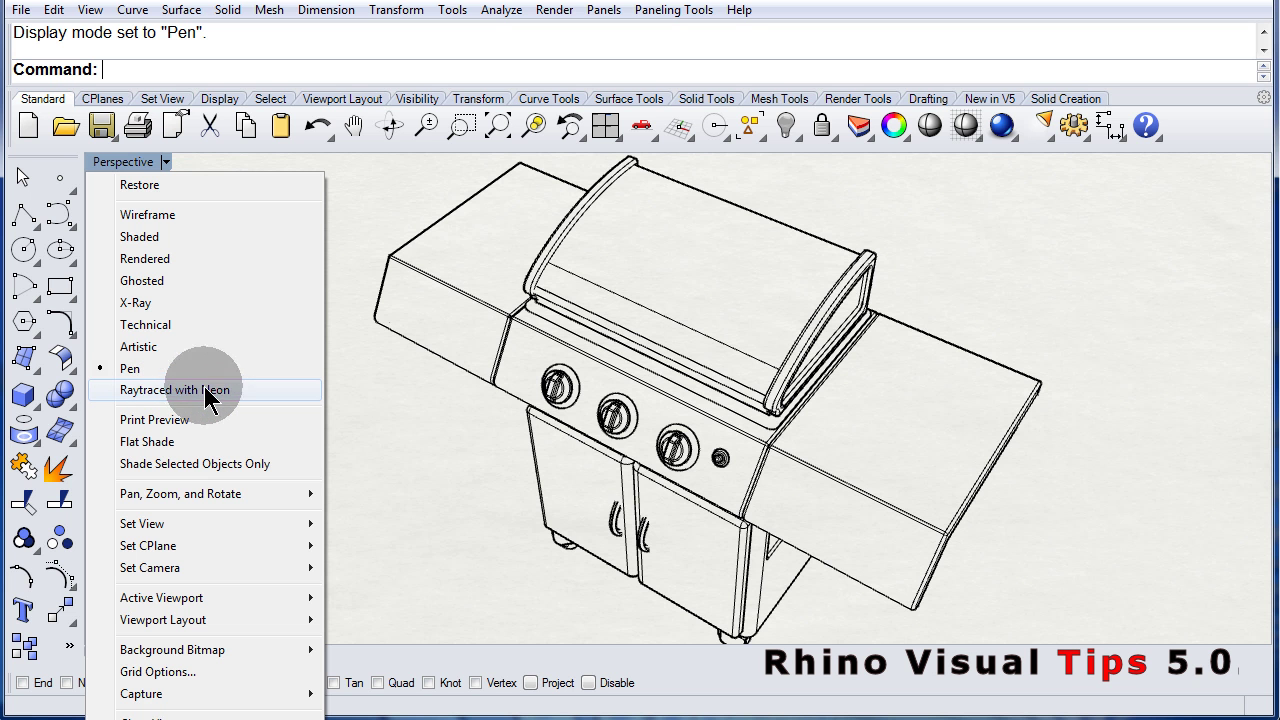
Return the Perspective view to Shaded display.
left_click(380, 398)
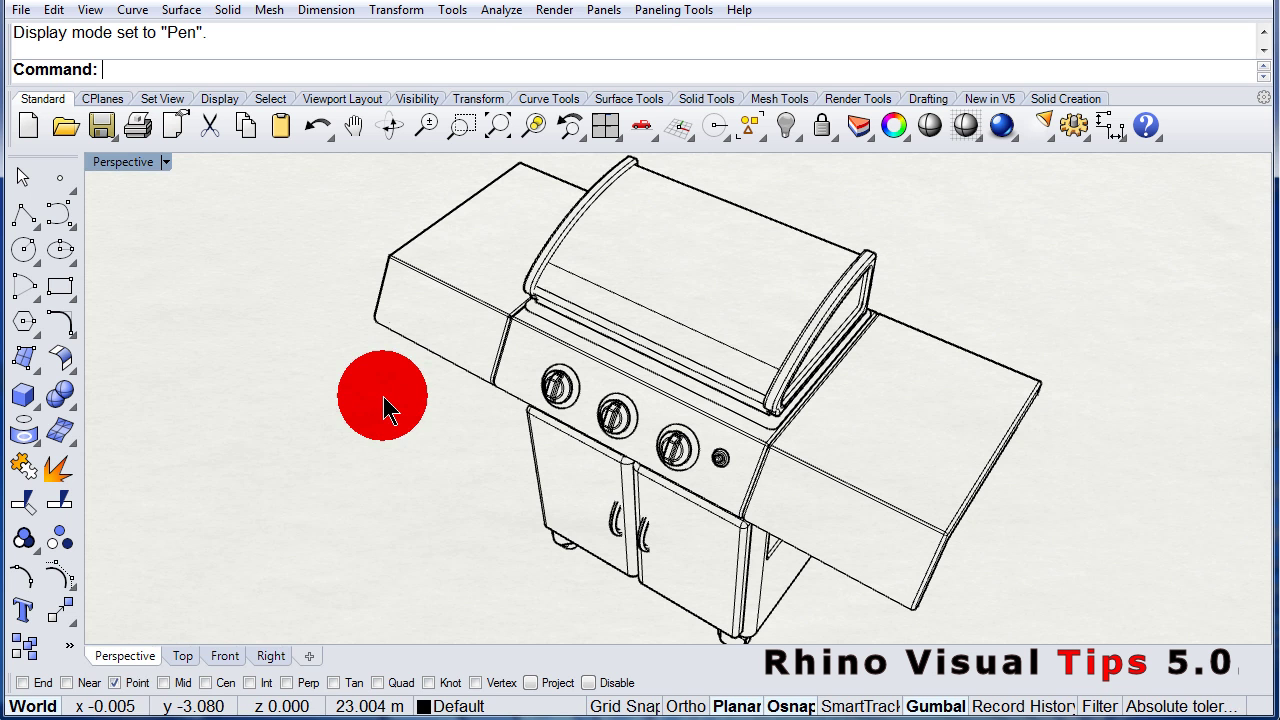
right_click(130, 162)
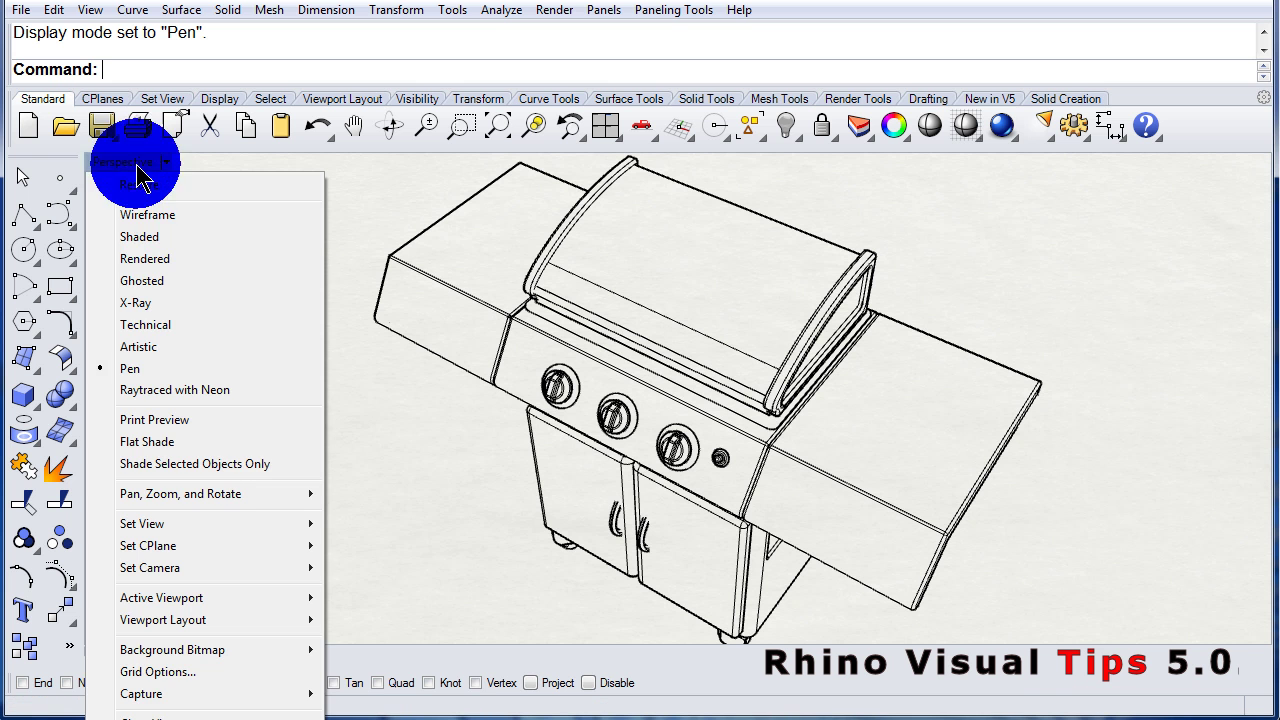
left_click(139, 240)
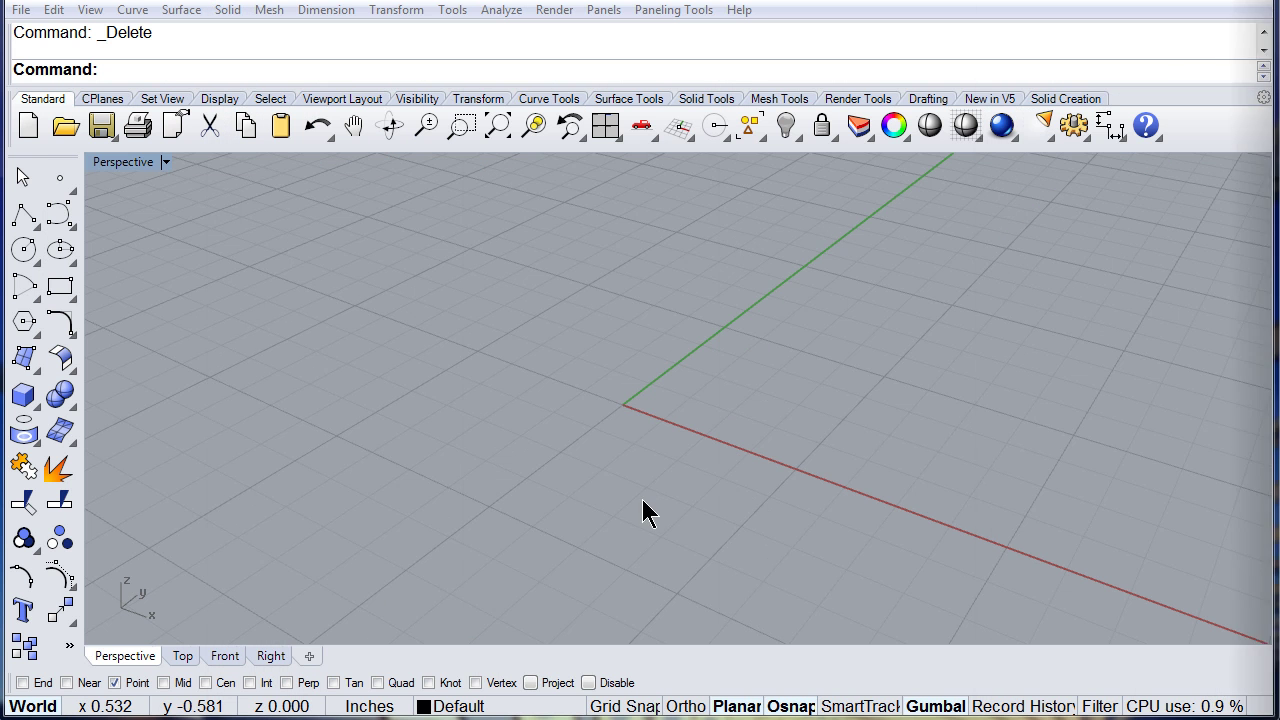
In the Top view, draw the upper wavy control-point curve with four points.
left_click(182, 660)
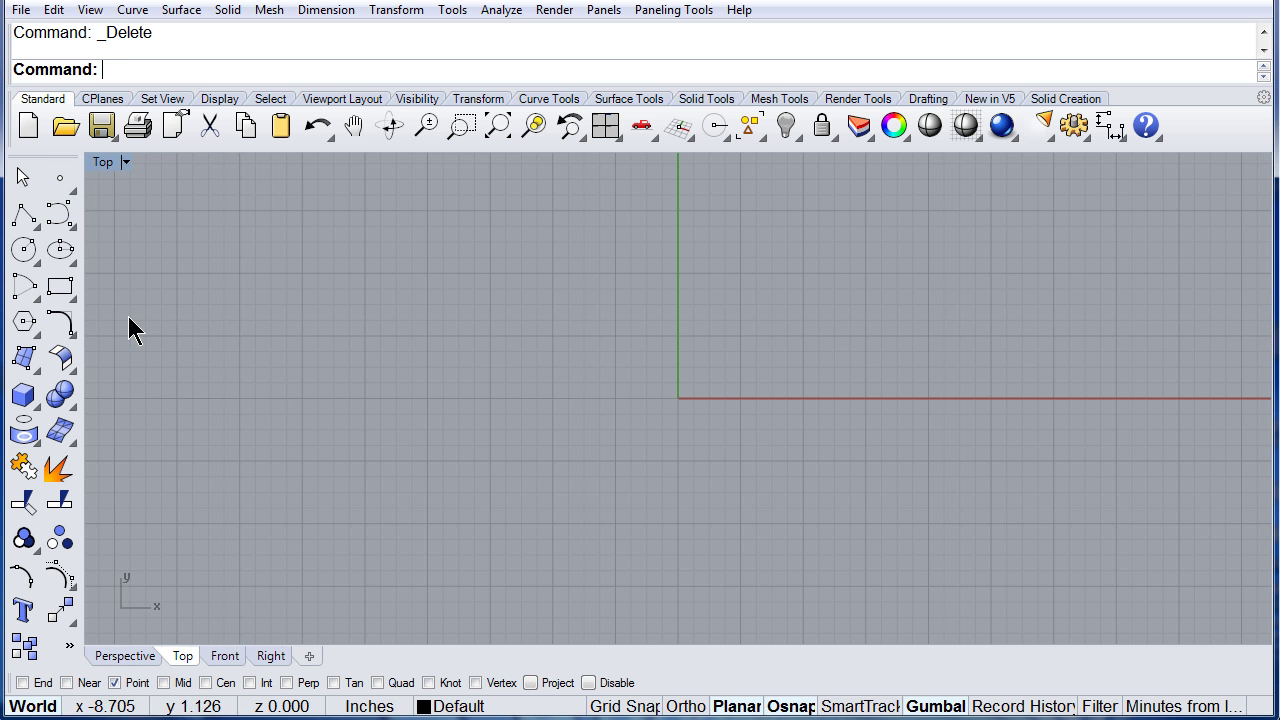
left_click(57, 216)
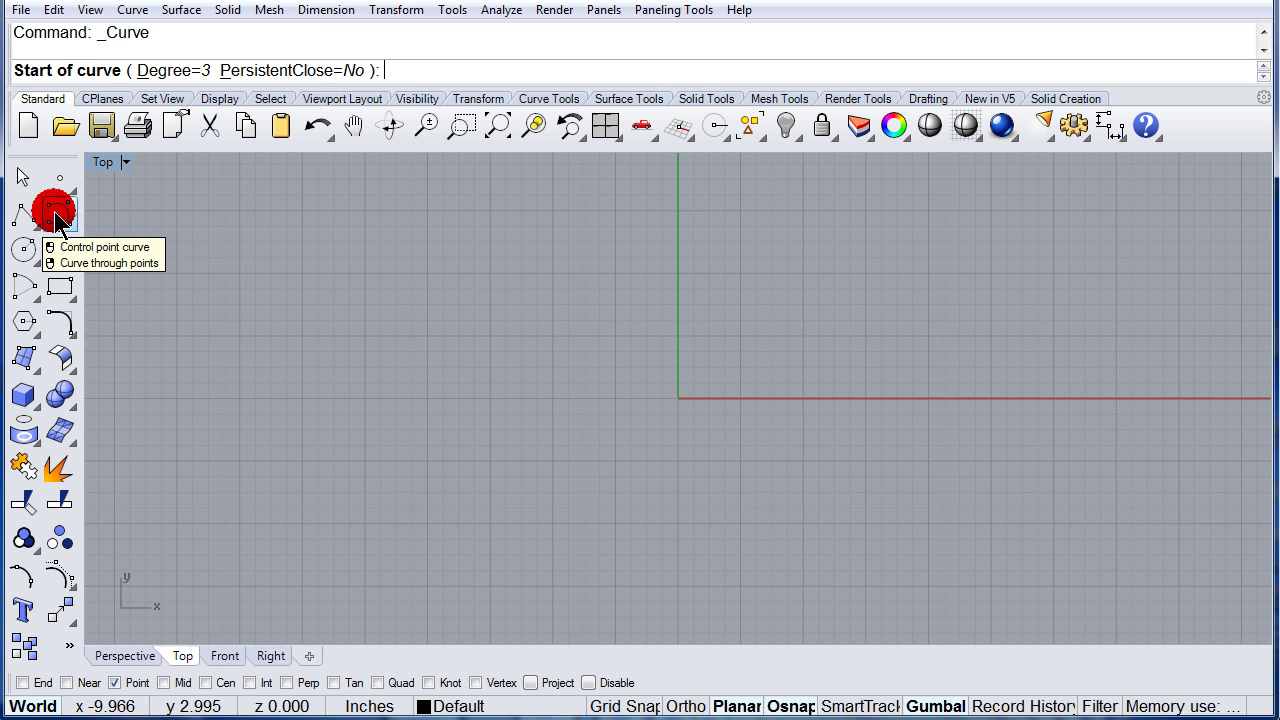
left_click(396, 327)
left_click(550, 279)
left_click(775, 370)
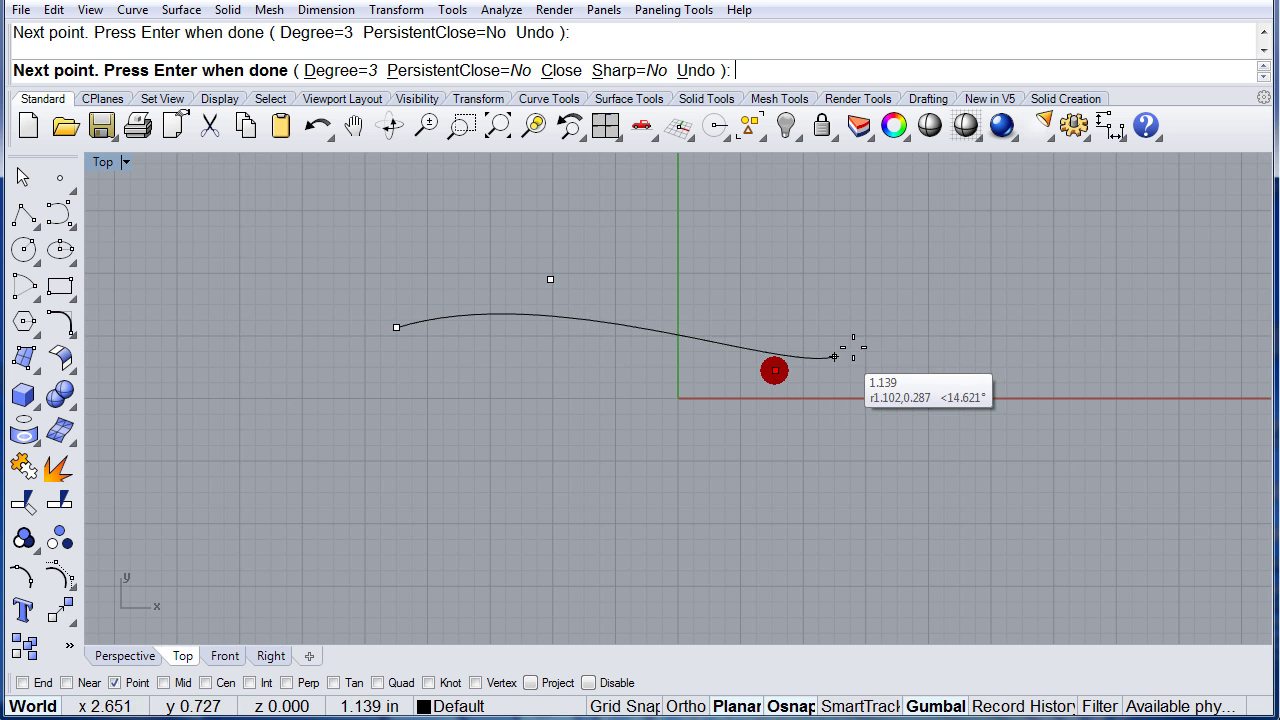
left_click(986, 277)
right_click(986, 277)
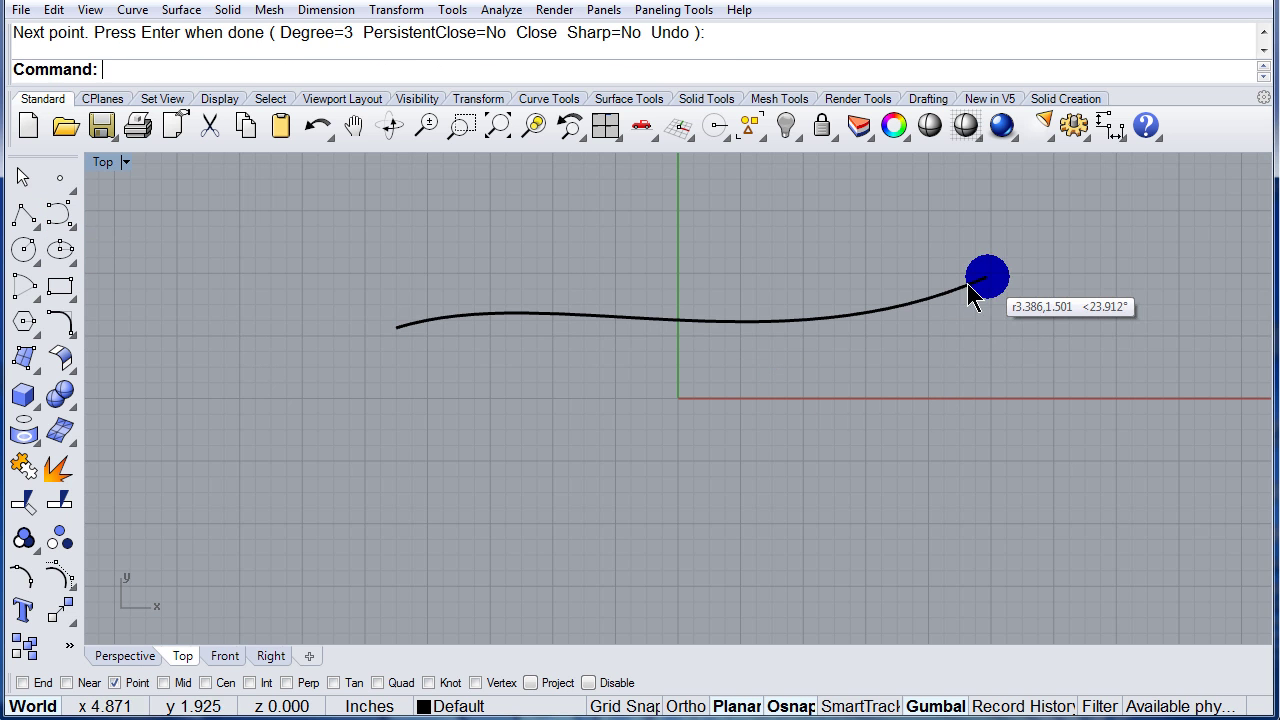
Draw a second four-point wavy curve below and roughly parallel to the first.
right_click(440, 423)
left_click(406, 400)
left_click(593, 359)
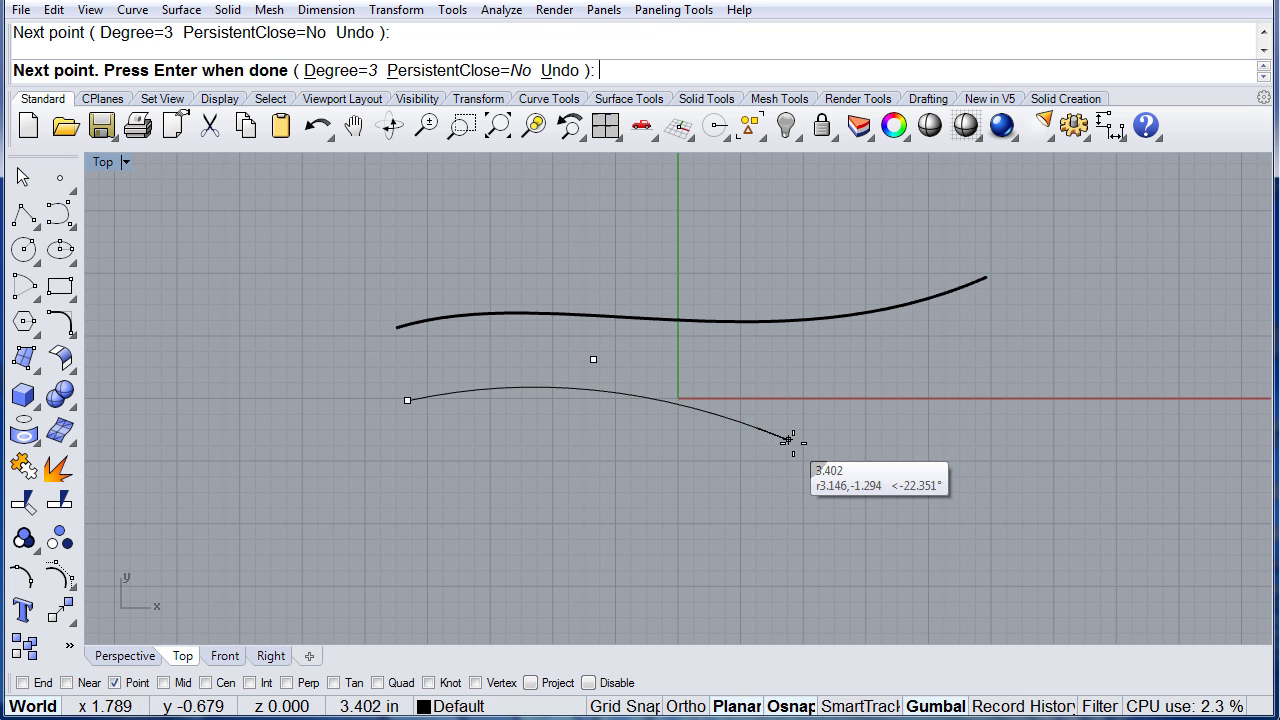
left_click(794, 445)
left_click(1005, 372)
right_click(1006, 374)
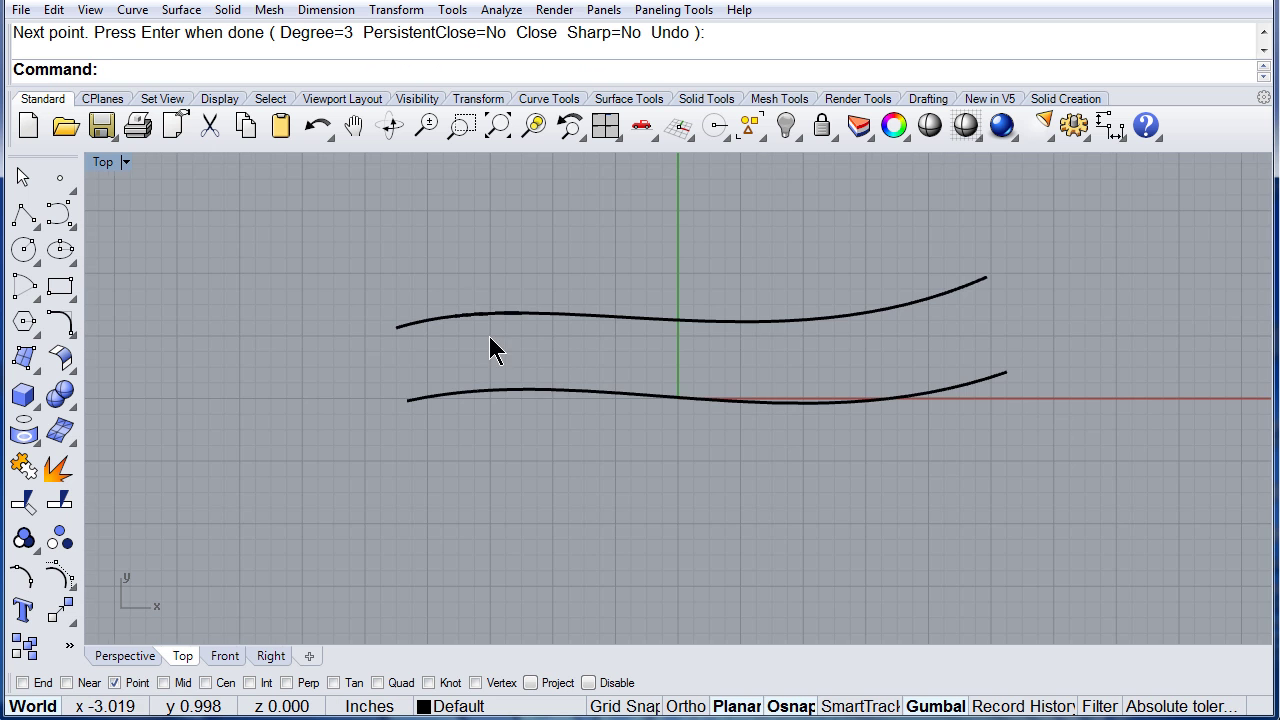
scroll(490, 336, "up", 2)
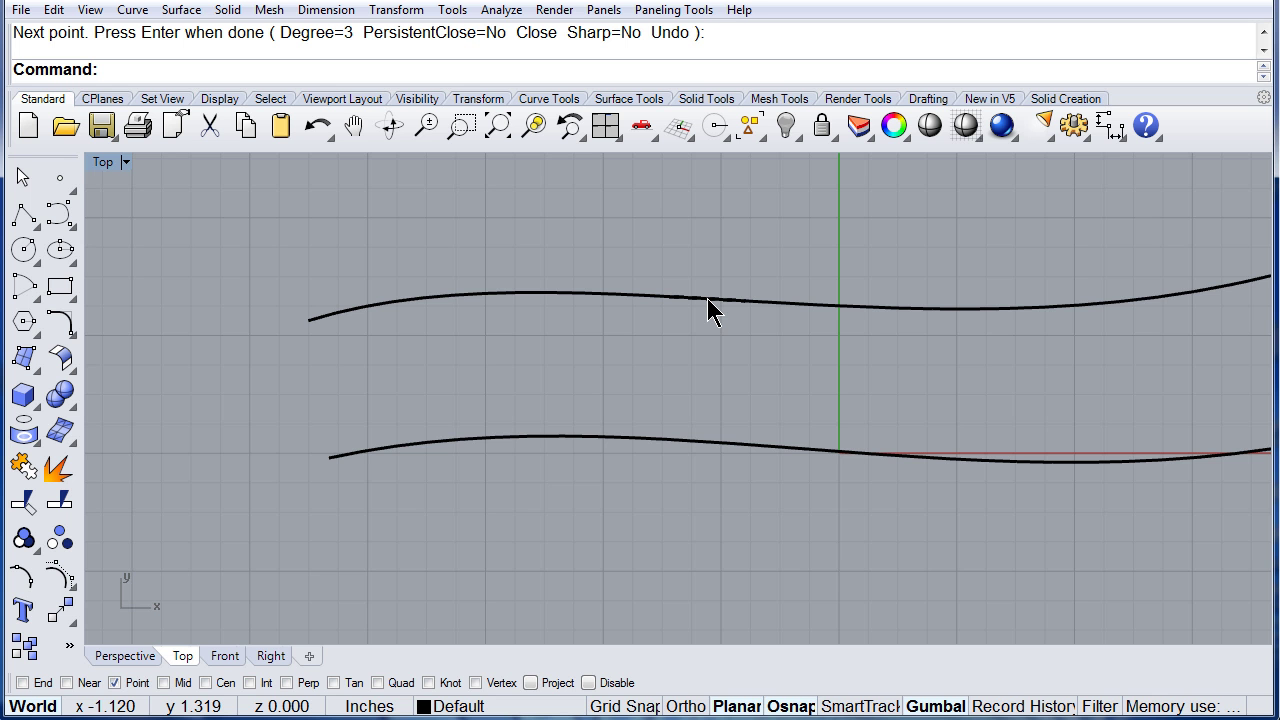
scroll(343, 333, "down", 3)
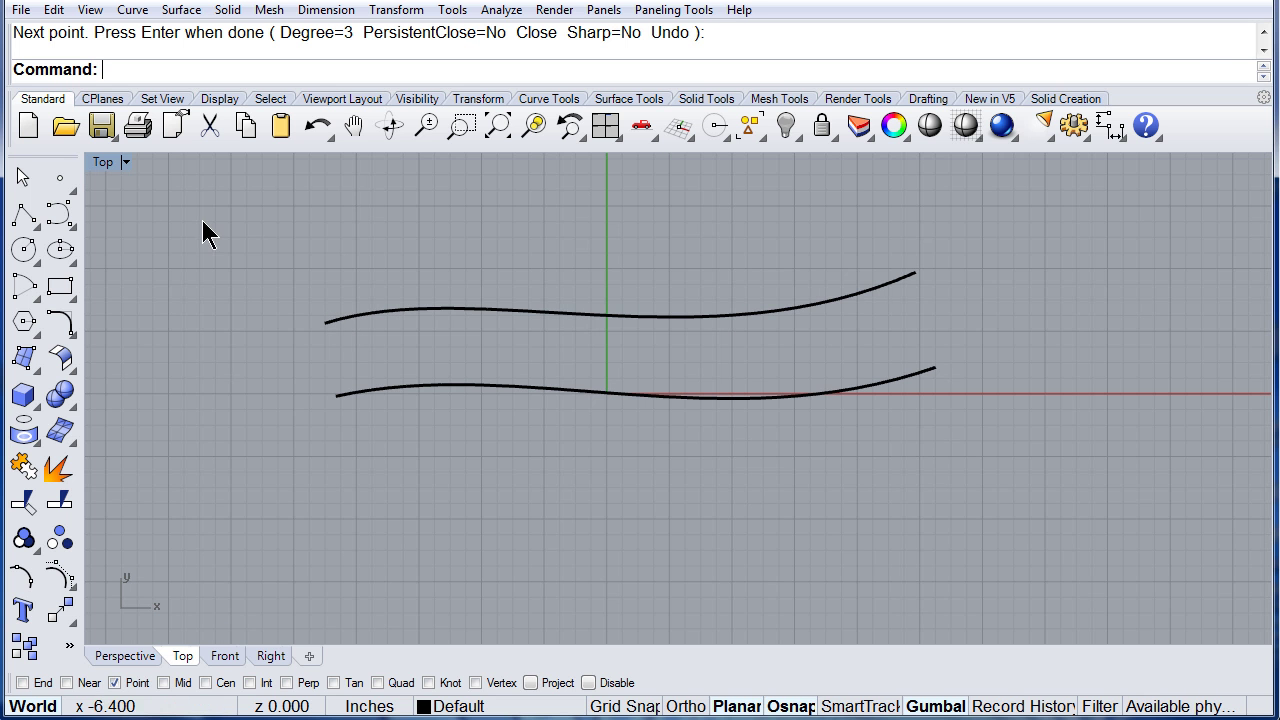
left_click(104, 163)
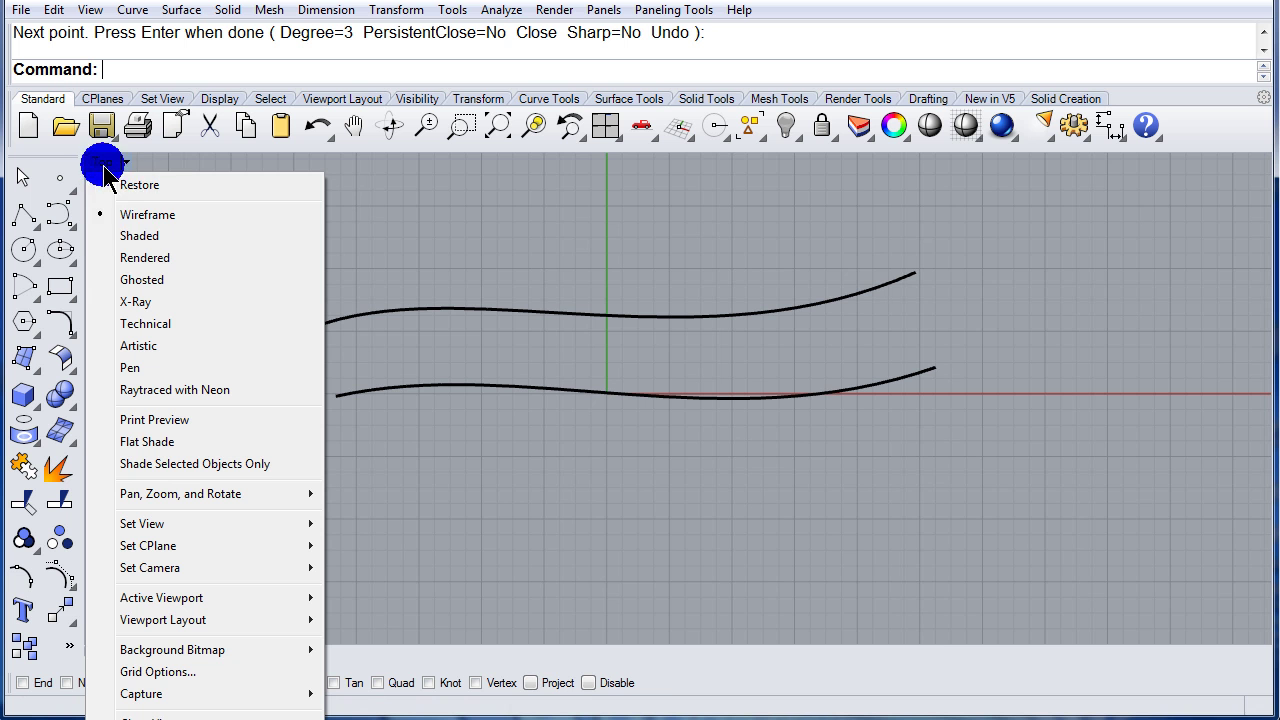
Set the Top view to Shaded display, where the two curves appear as thin lines.
left_click(139, 240)
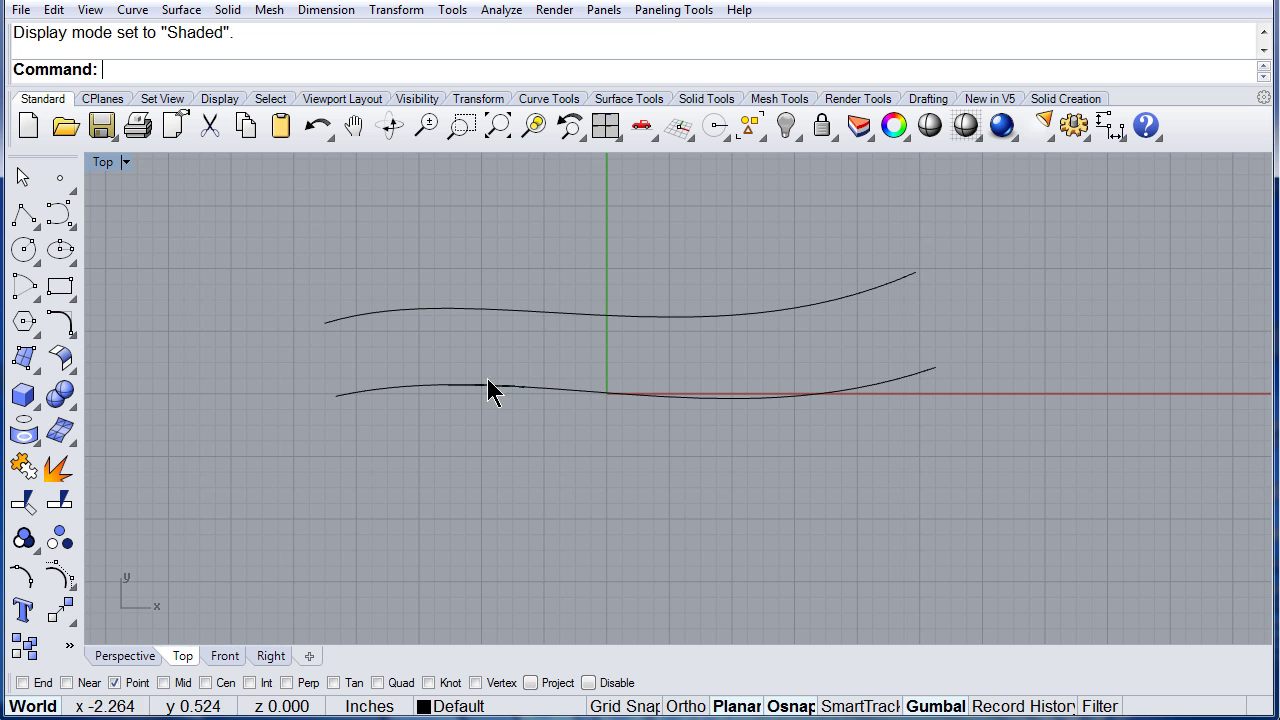
scroll(407, 322, "up", 4)
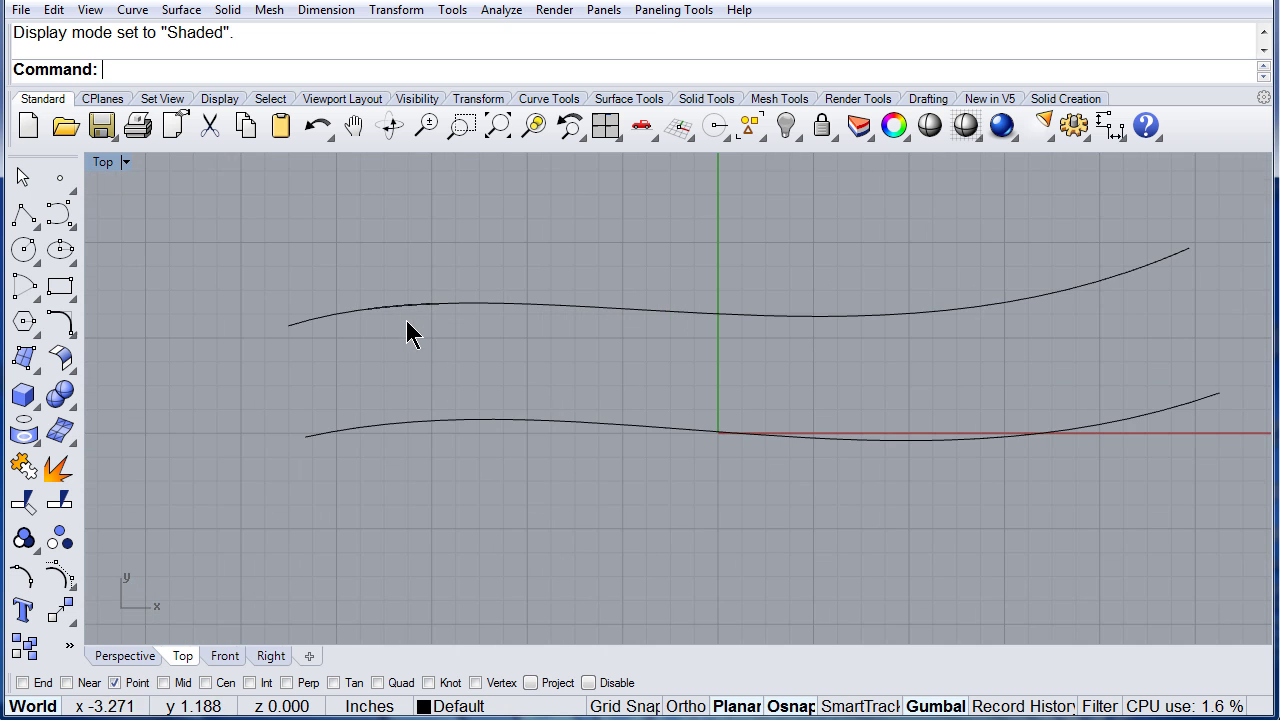
scroll(584, 330, "down", 1)
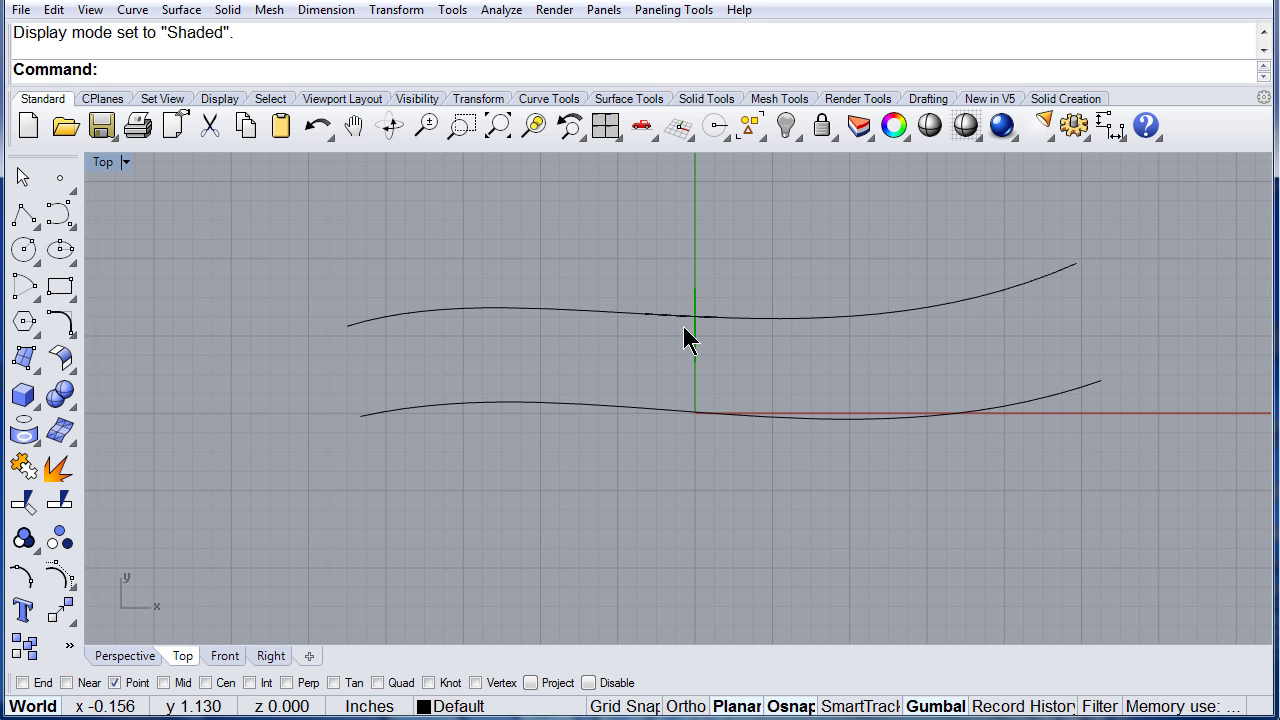
left_click(104, 170)
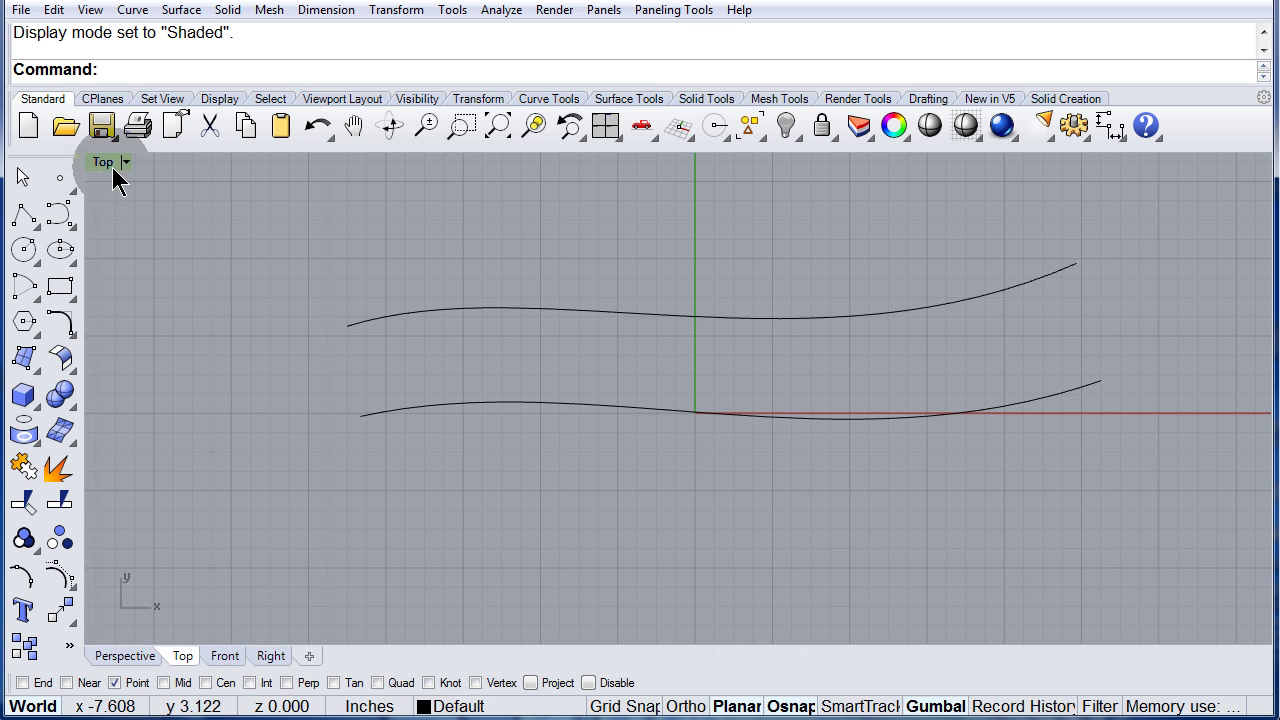
left_click(112, 167)
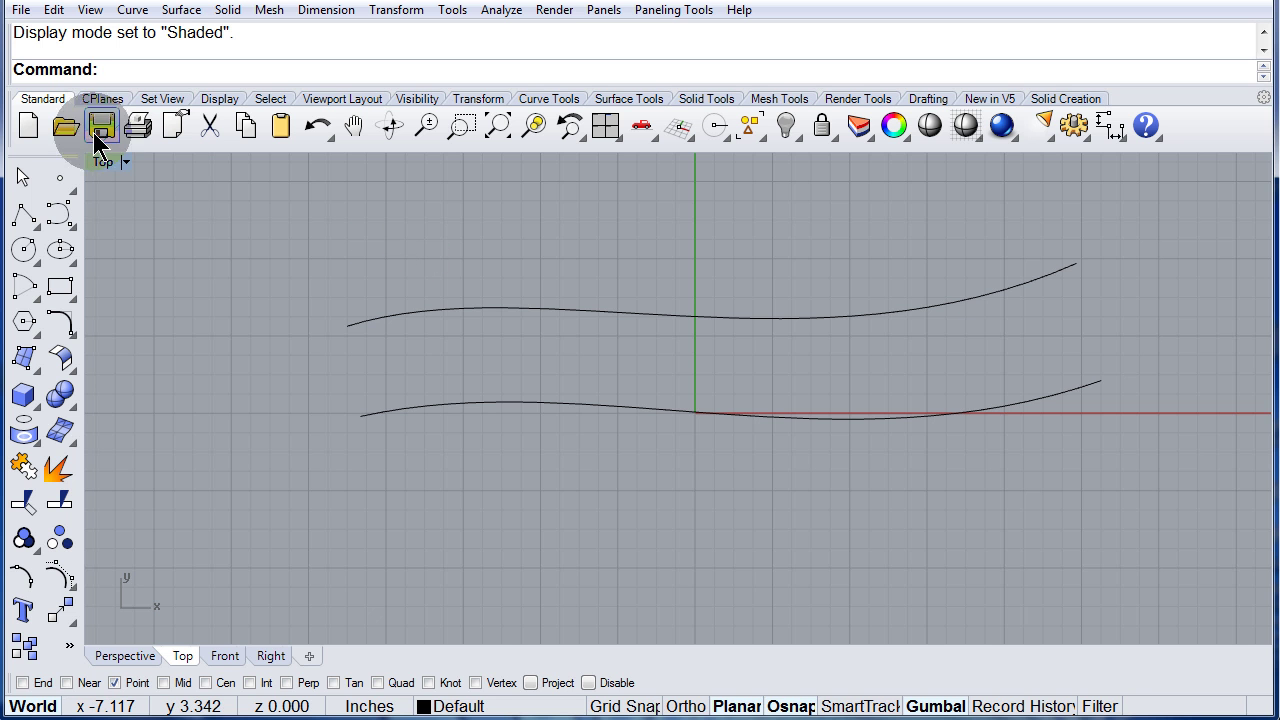
Open the Document Properties window from the File menu.
left_click(21, 10)
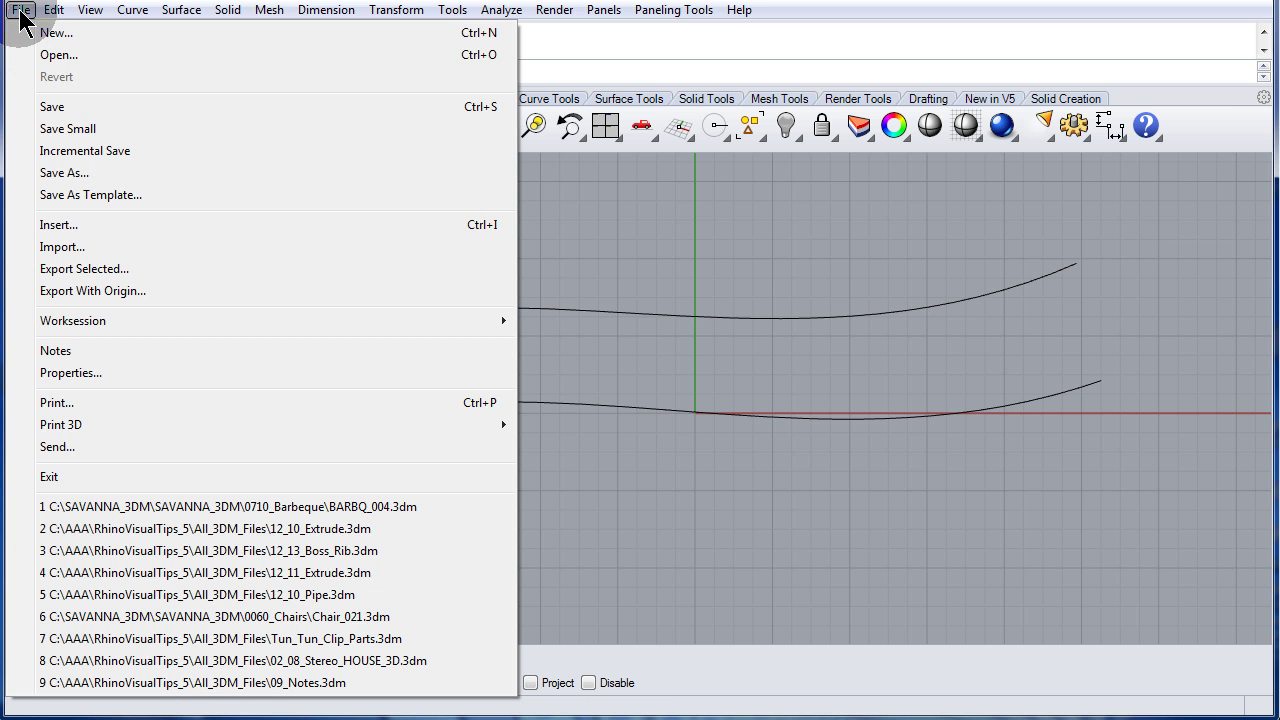
left_click(56, 375)
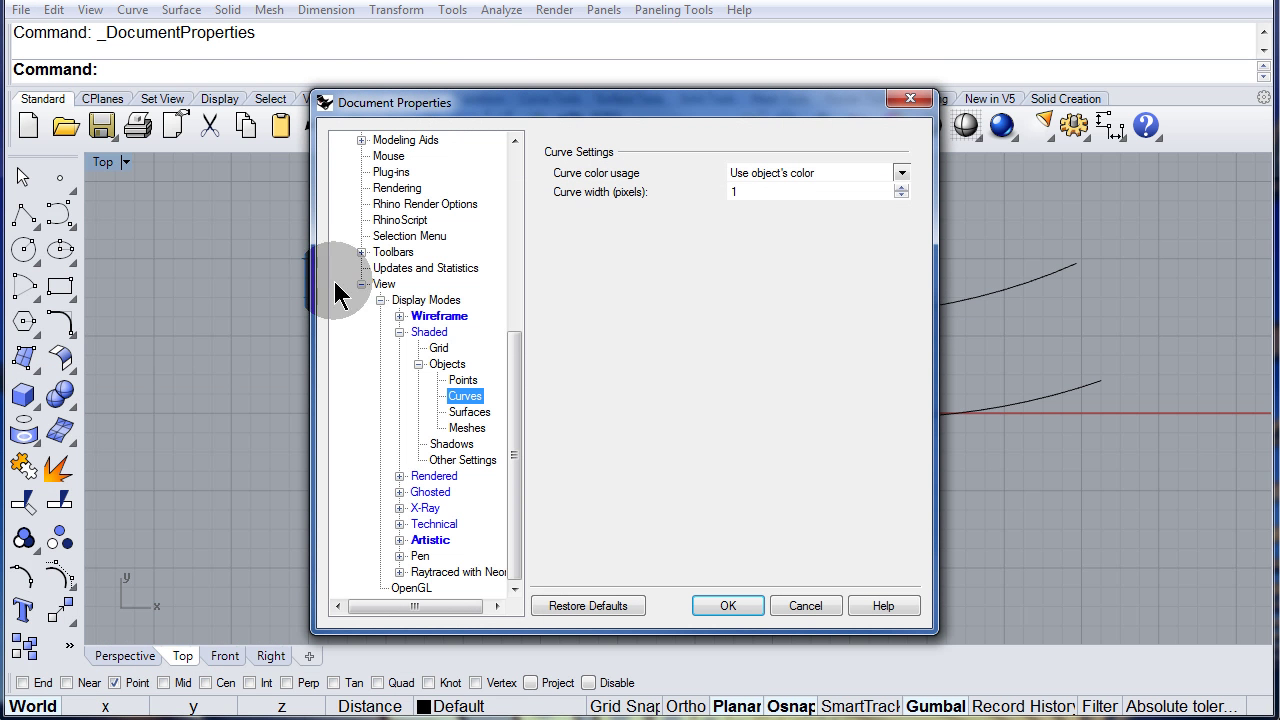
left_click_drag(509, 377, 517, 145)
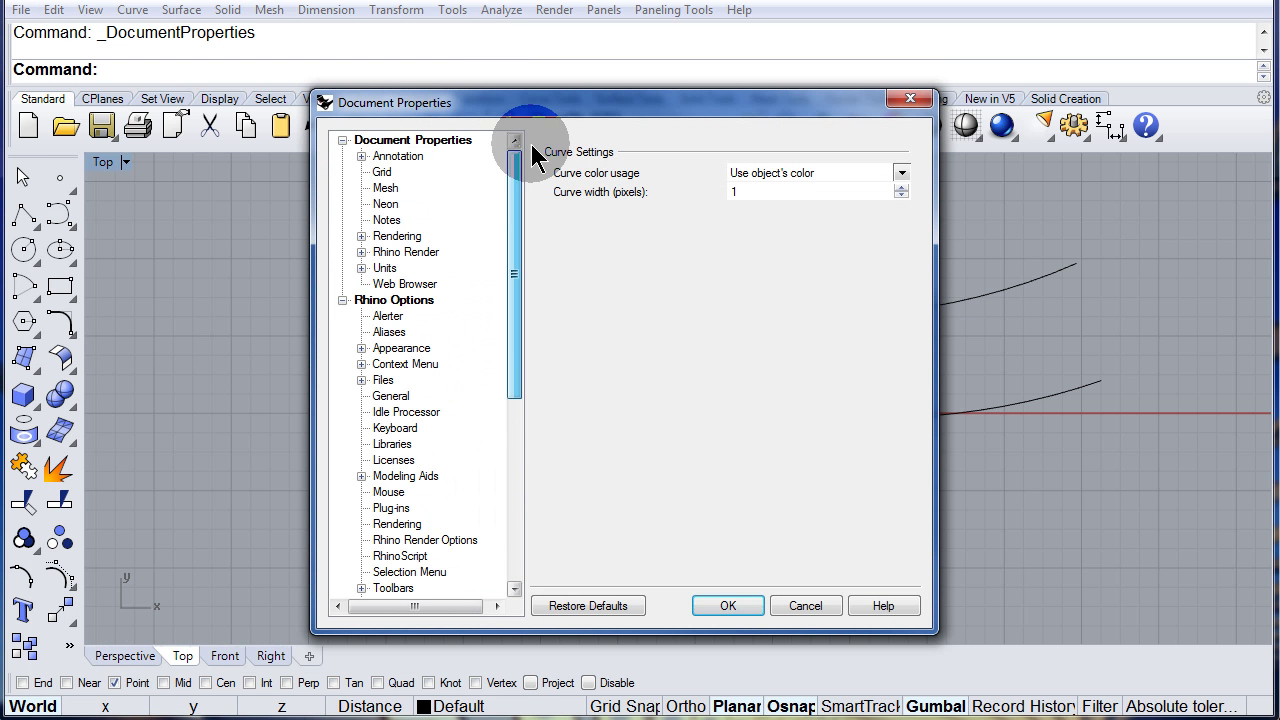
Expand Rhino Options > View to list the Display Modes.
left_click(342, 139)
left_click(342, 156)
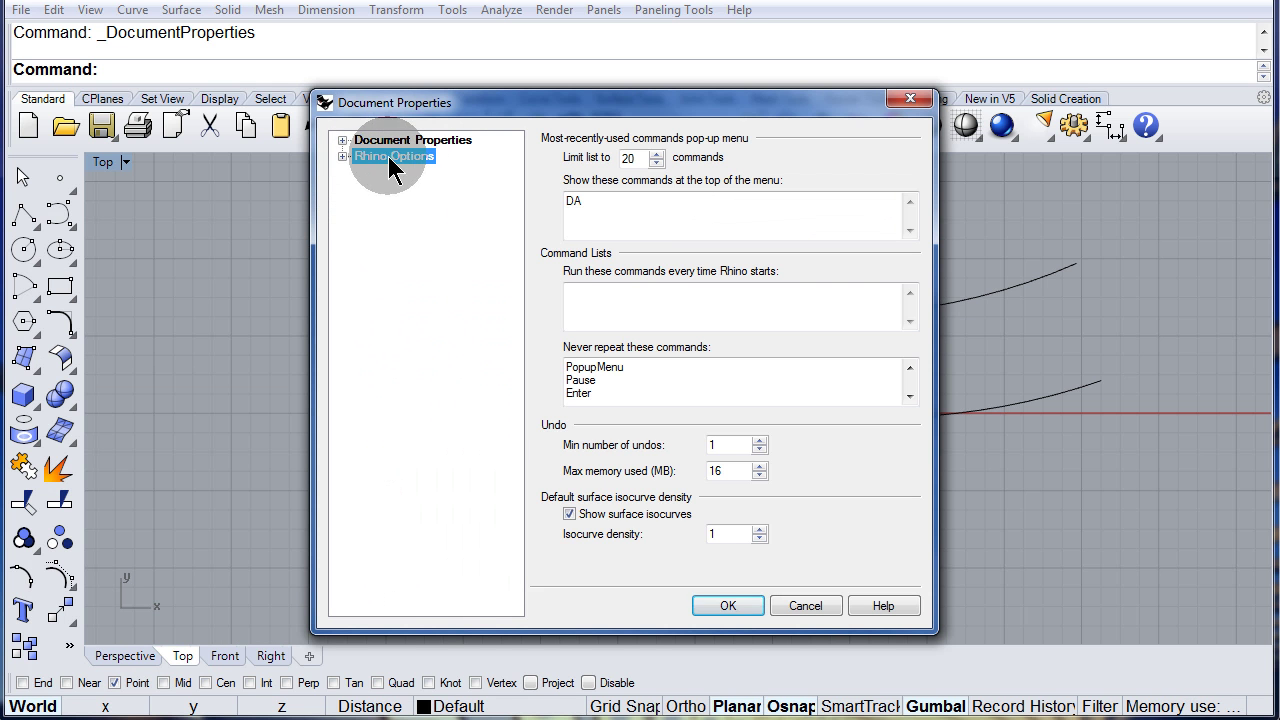
left_click(342, 156)
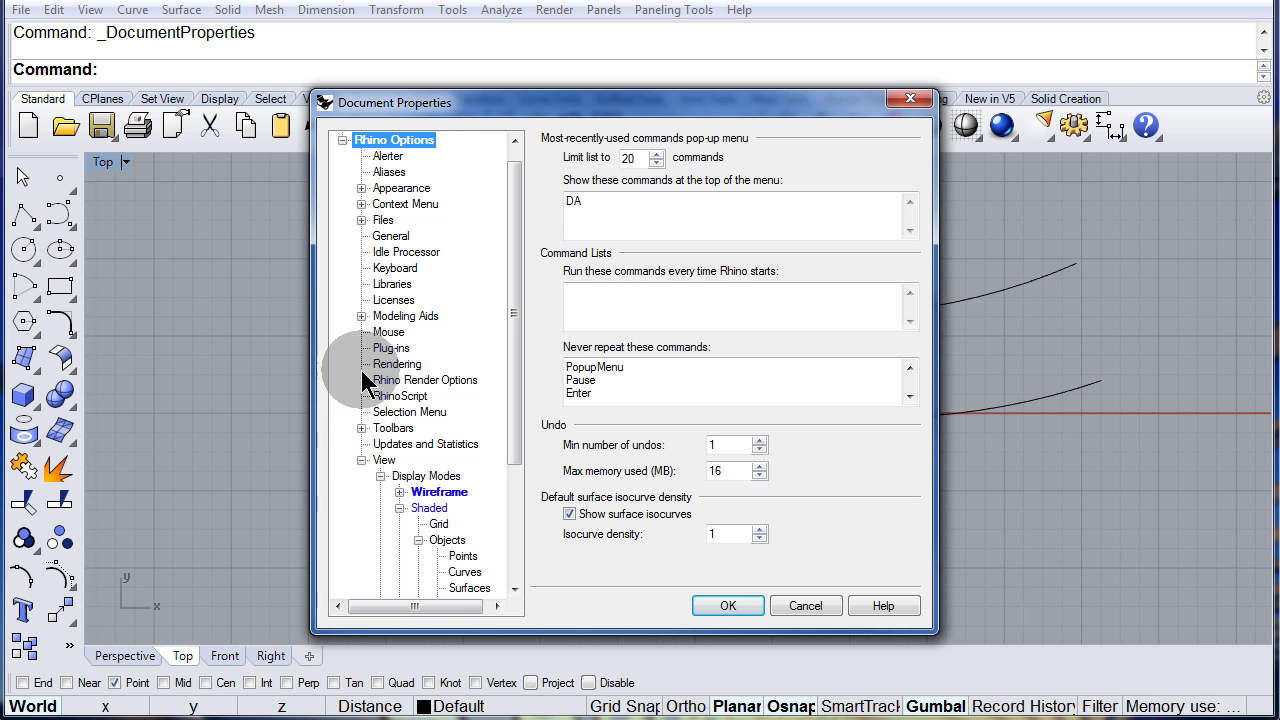
left_click(361, 459)
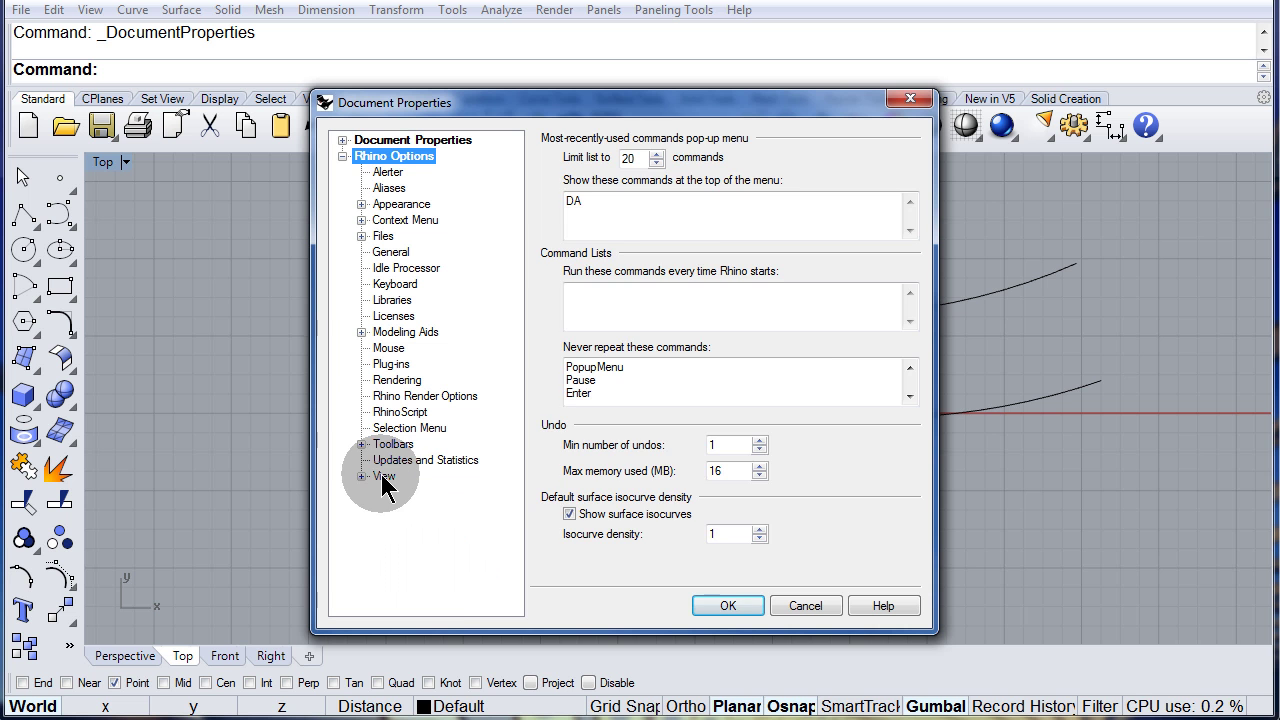
left_click(383, 476)
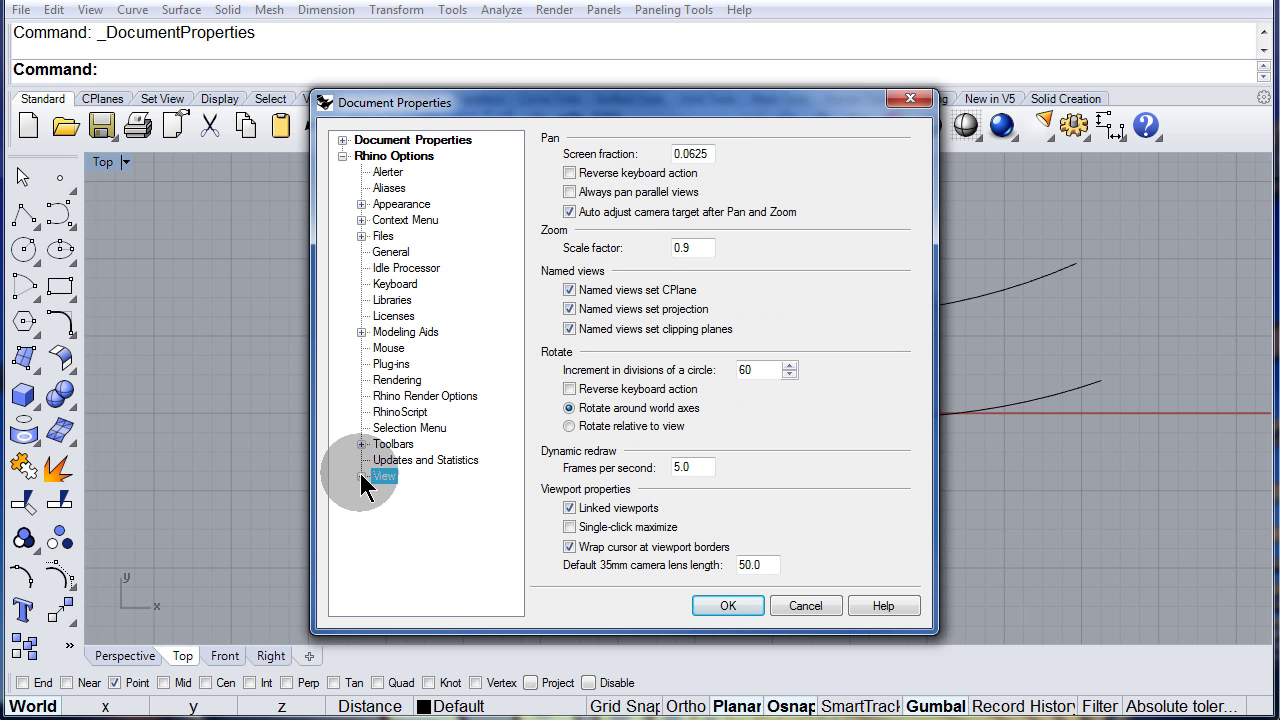
left_click(361, 476)
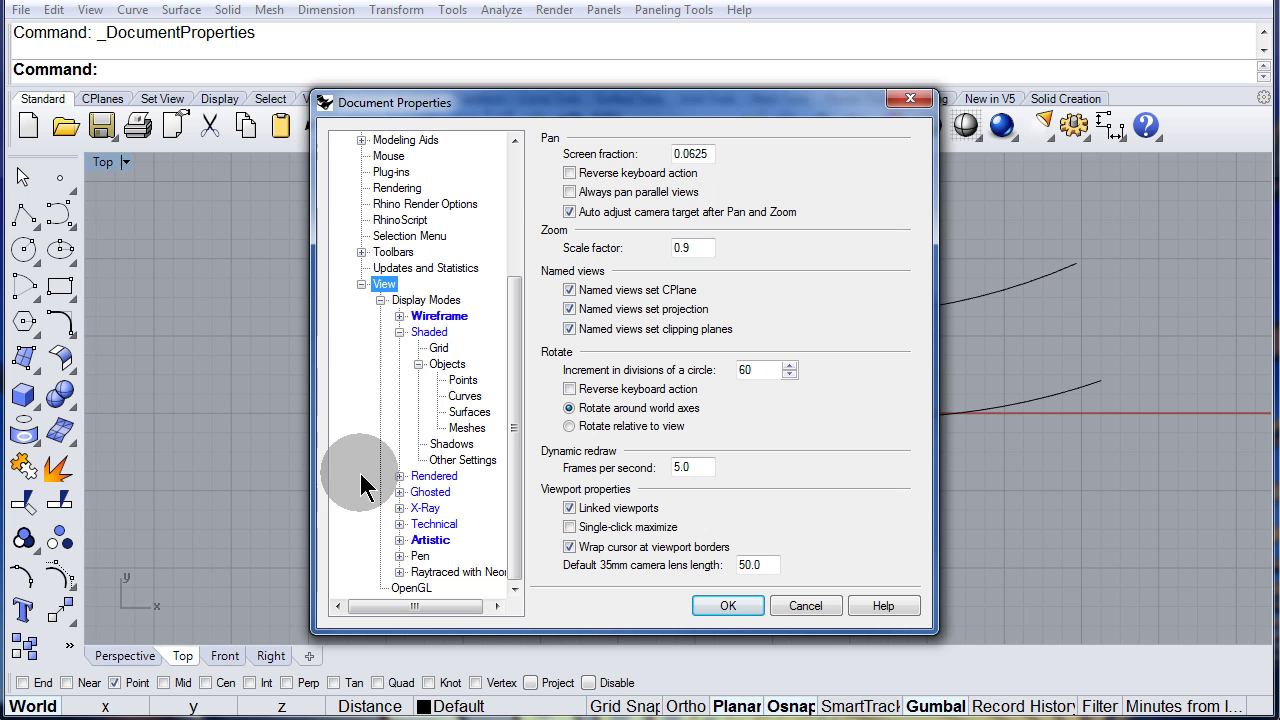
scroll(400, 343, "up", 3)
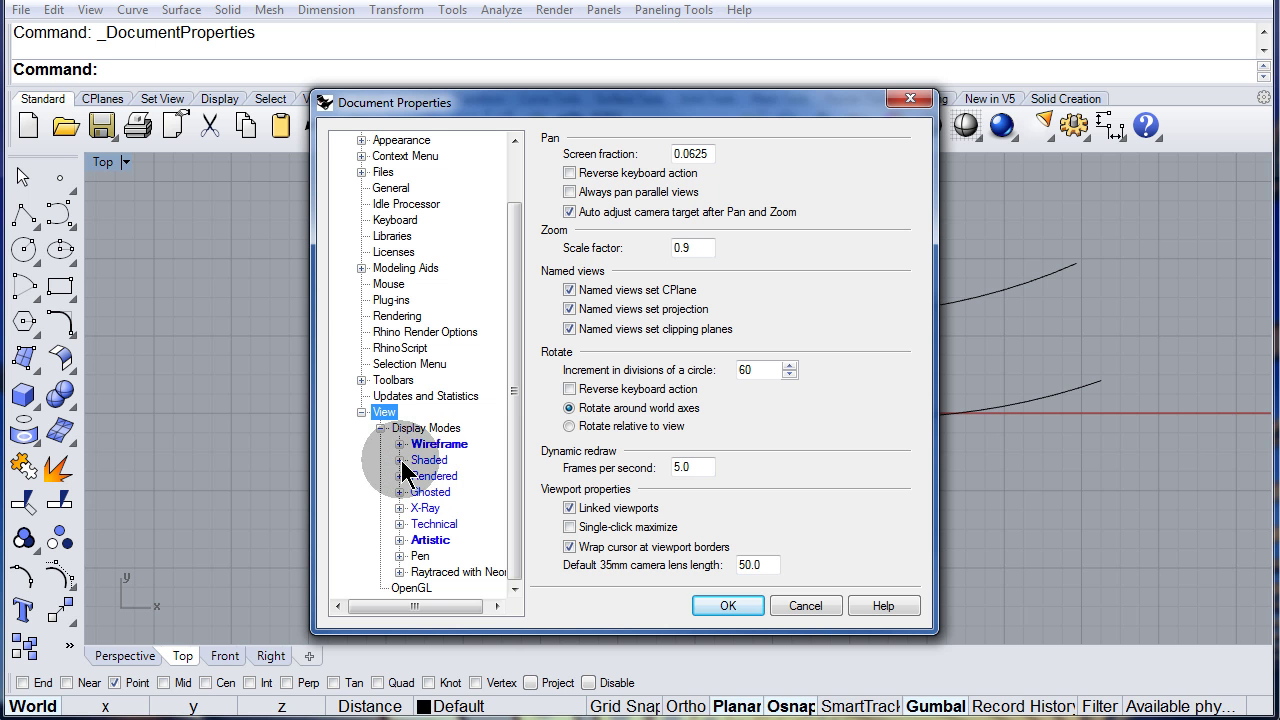
Under Shaded > Objects > Curves, raise curve width to 3 pixels and confirm with OK.
left_click(432, 462)
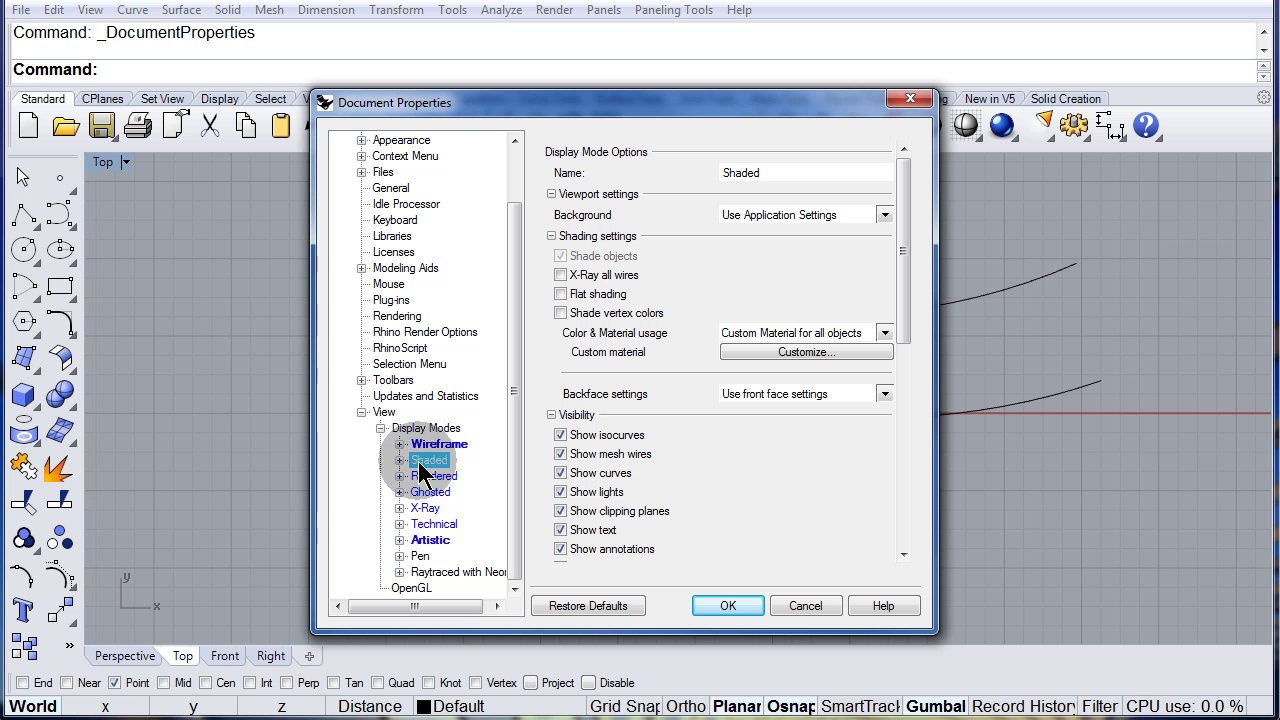
left_click(400, 460)
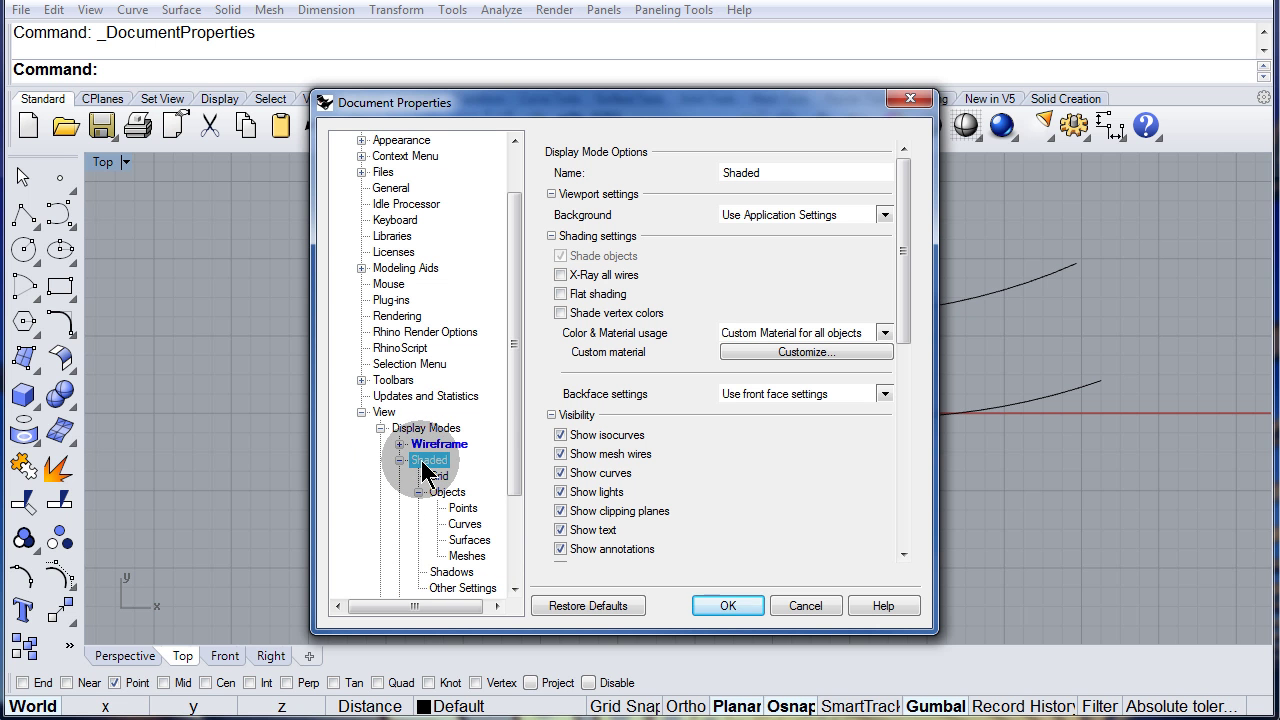
left_click(419, 492)
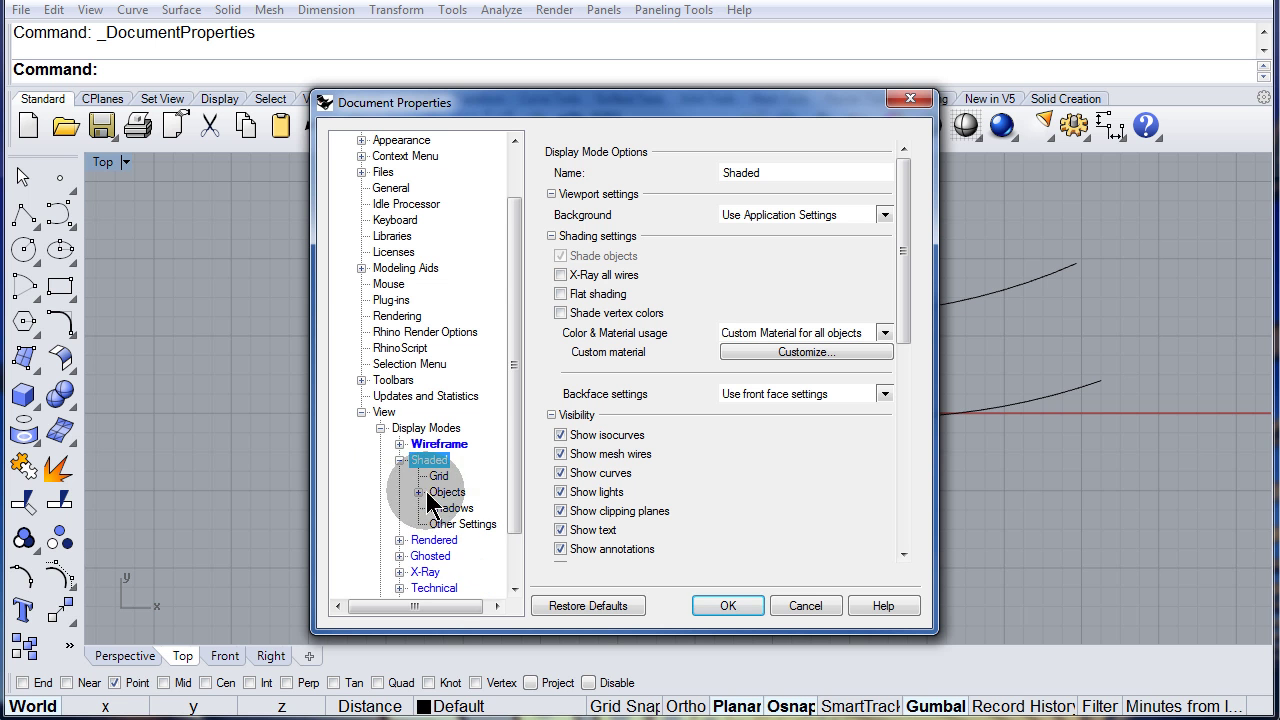
left_click(419, 492)
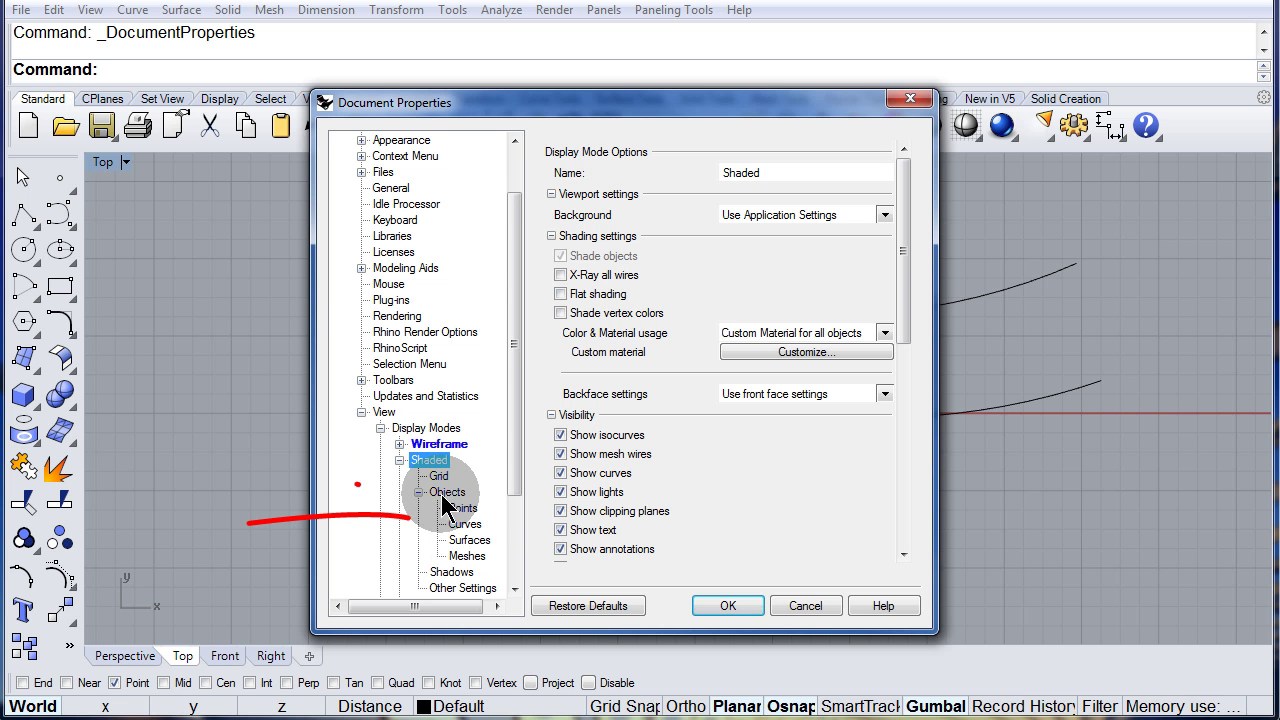
left_click(463, 525)
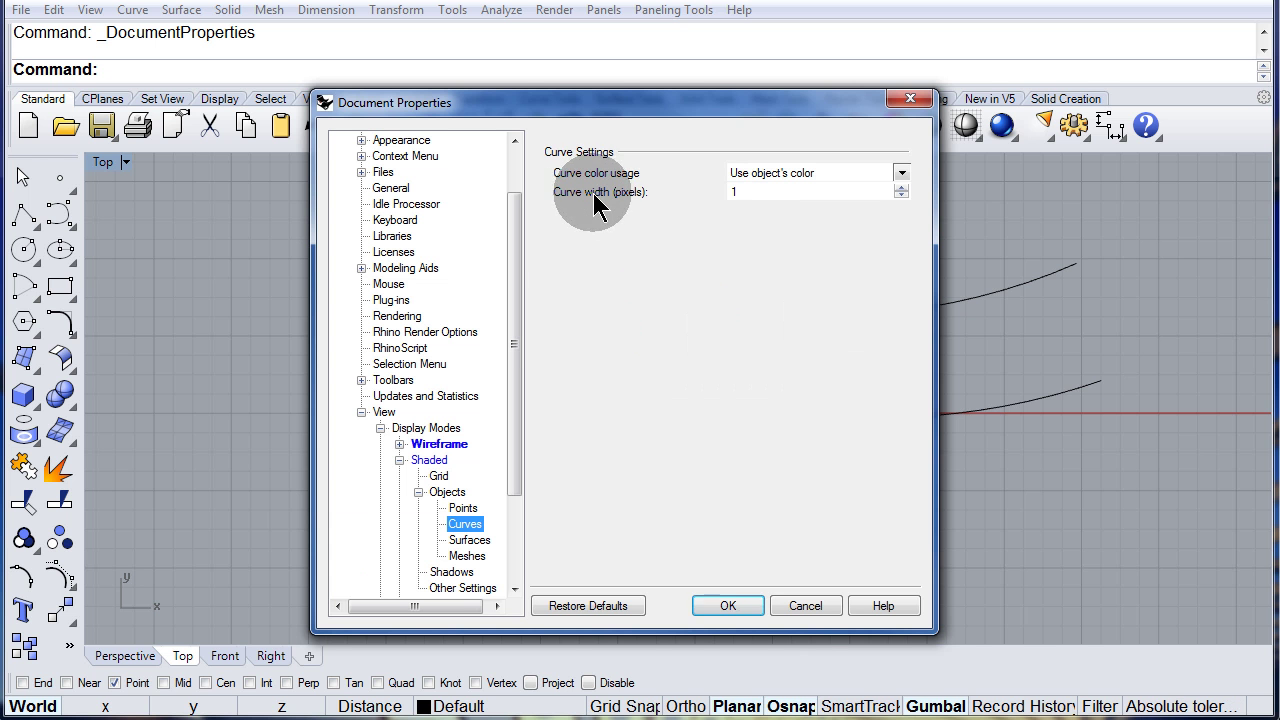
left_click(901, 186)
left_click(901, 186)
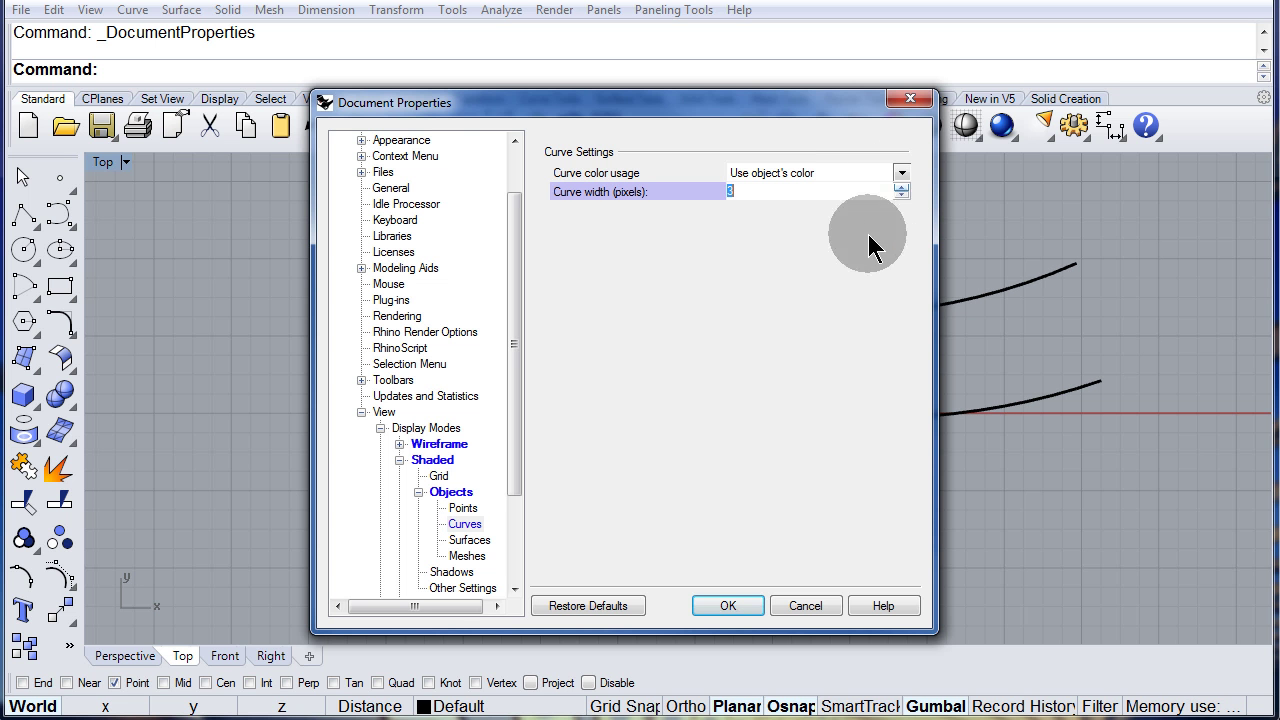
left_click(725, 607)
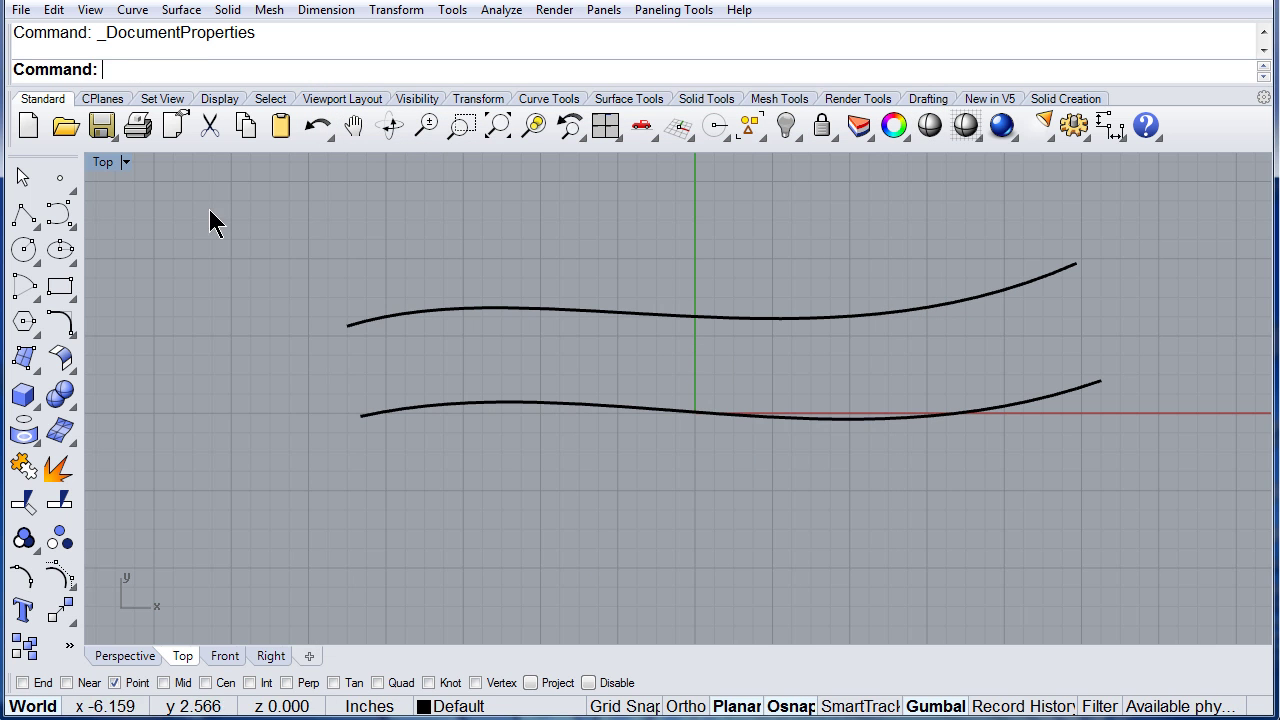
Switch the Top view to Wireframe display and window-select both curves.
left_click(104, 162)
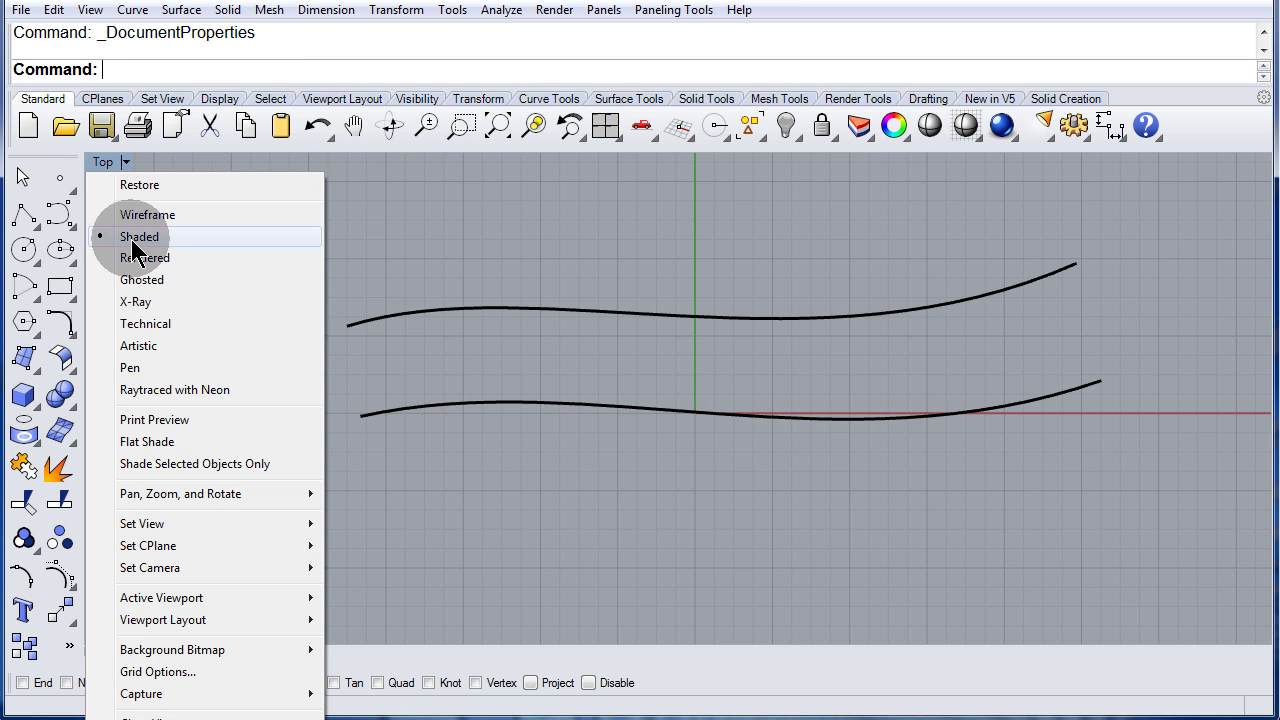
left_click(464, 339)
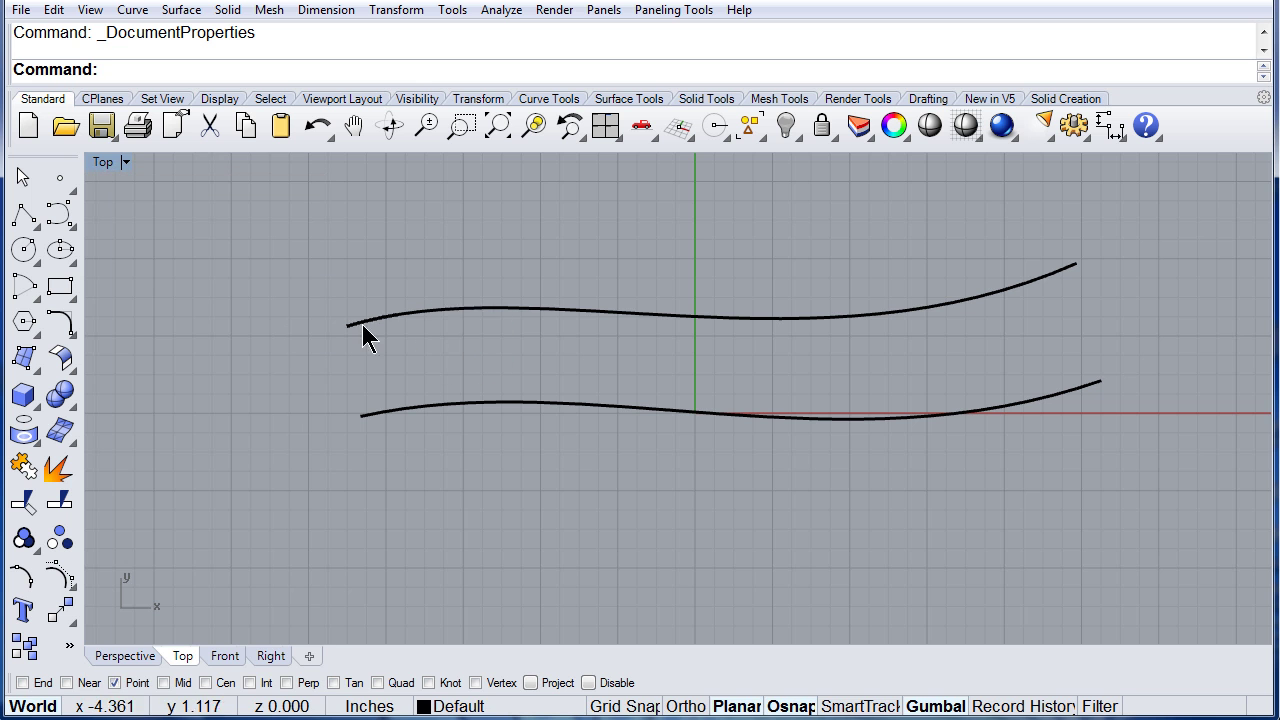
left_click(103, 164)
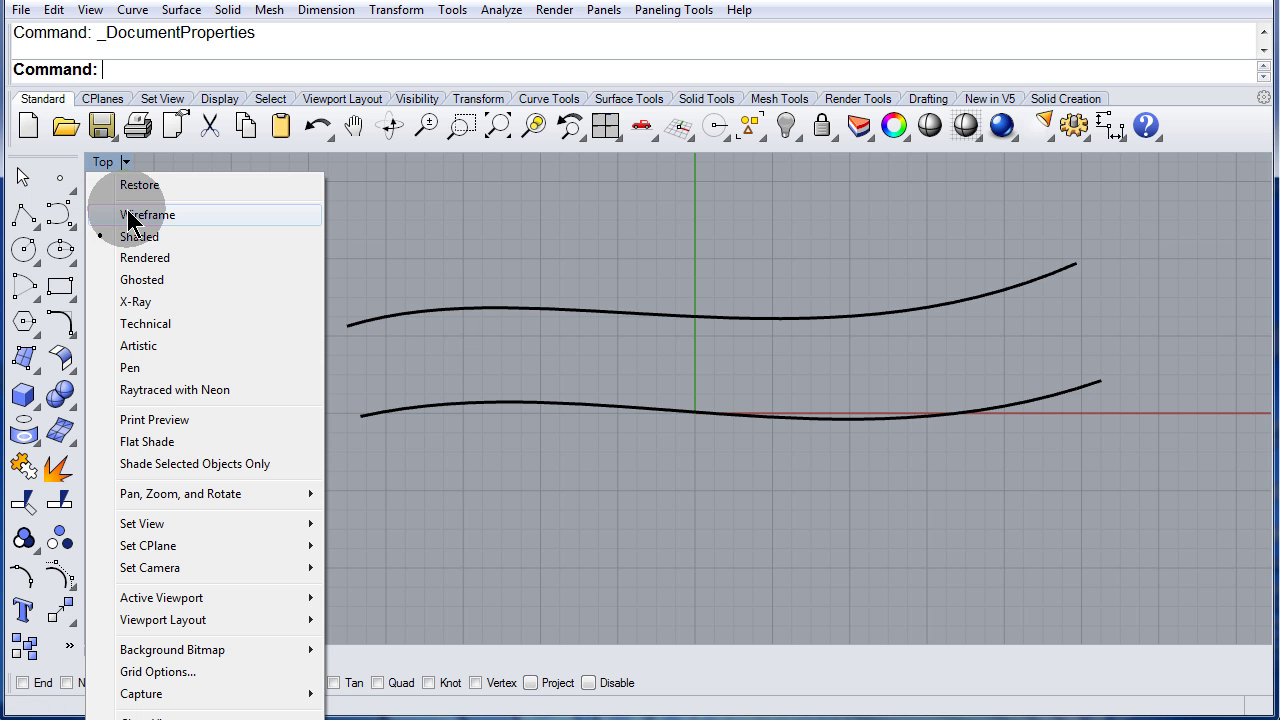
left_click(130, 215)
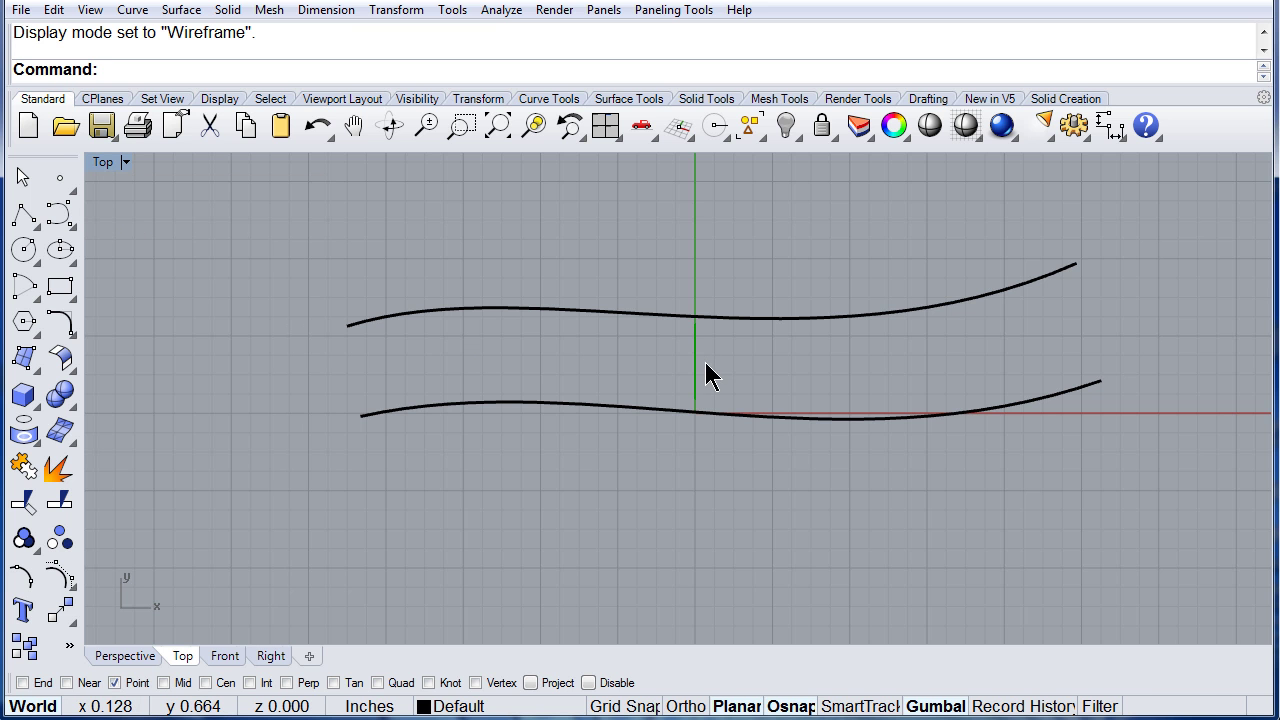
left_click_drag(791, 484, 645, 297)
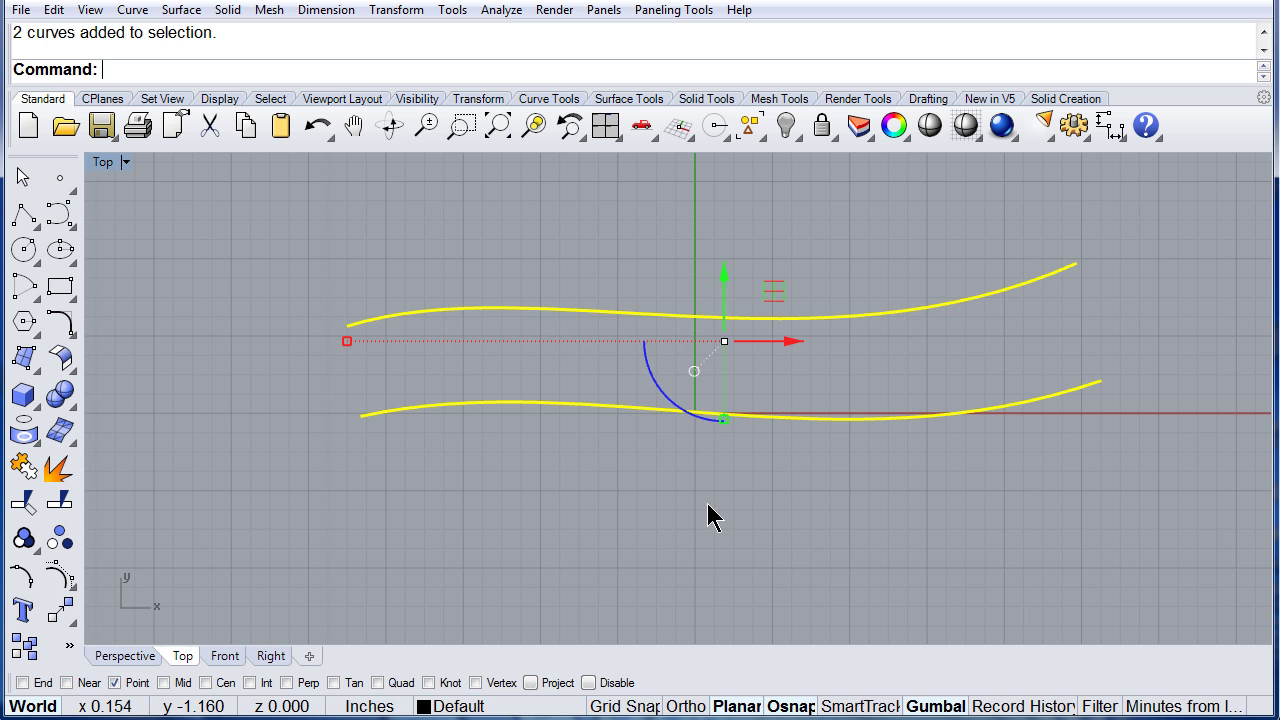
Delete the two curves, draw a box solid on the Perspective grid, and select it.
key("Delete")
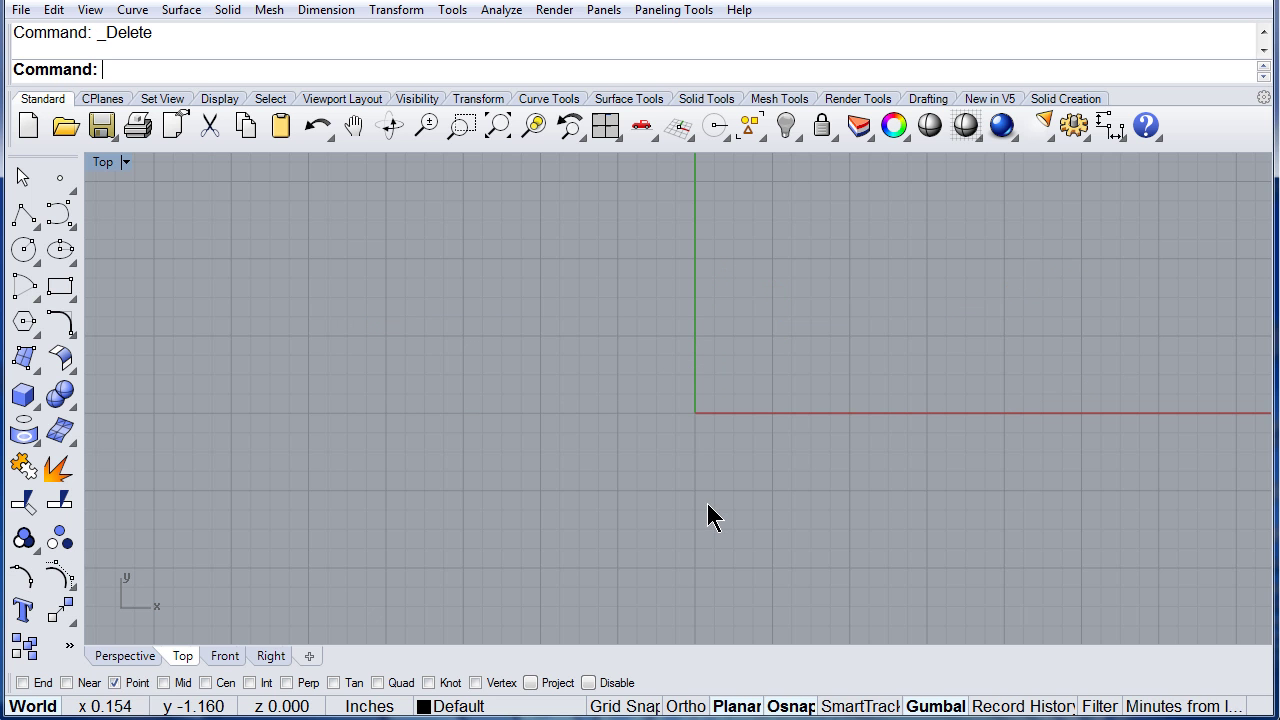
left_click(121, 658)
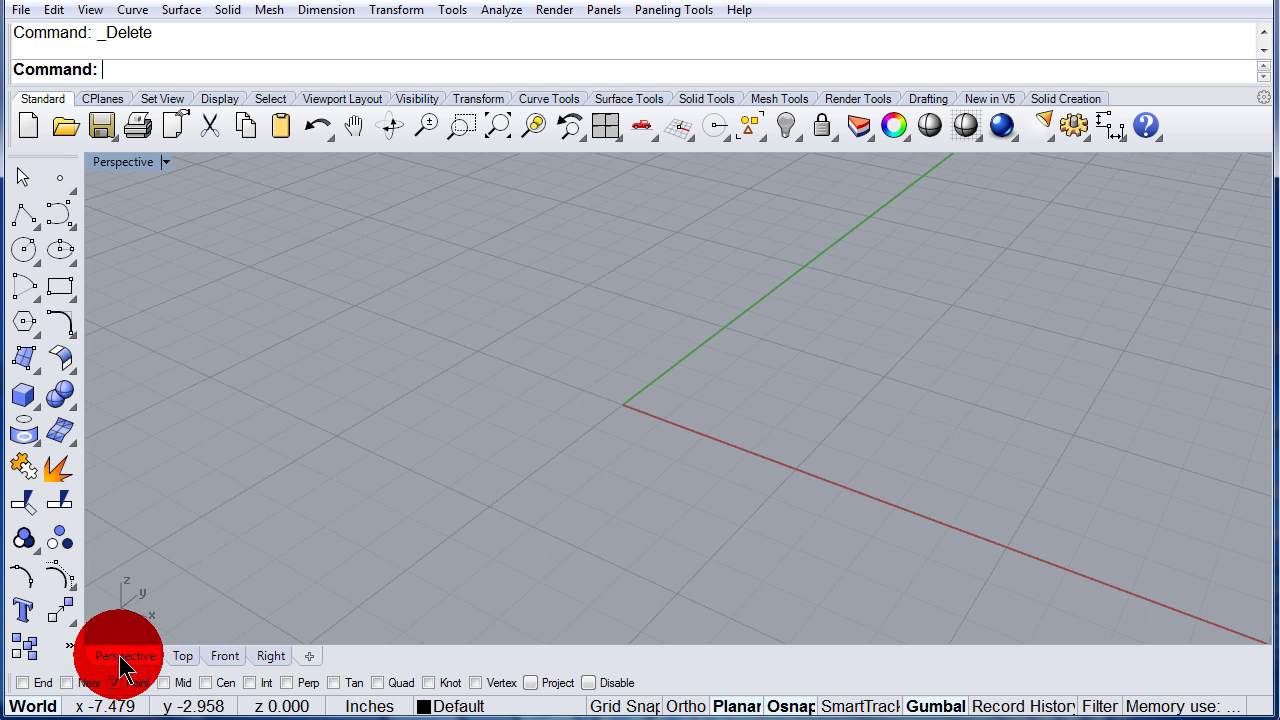
left_click(27, 405)
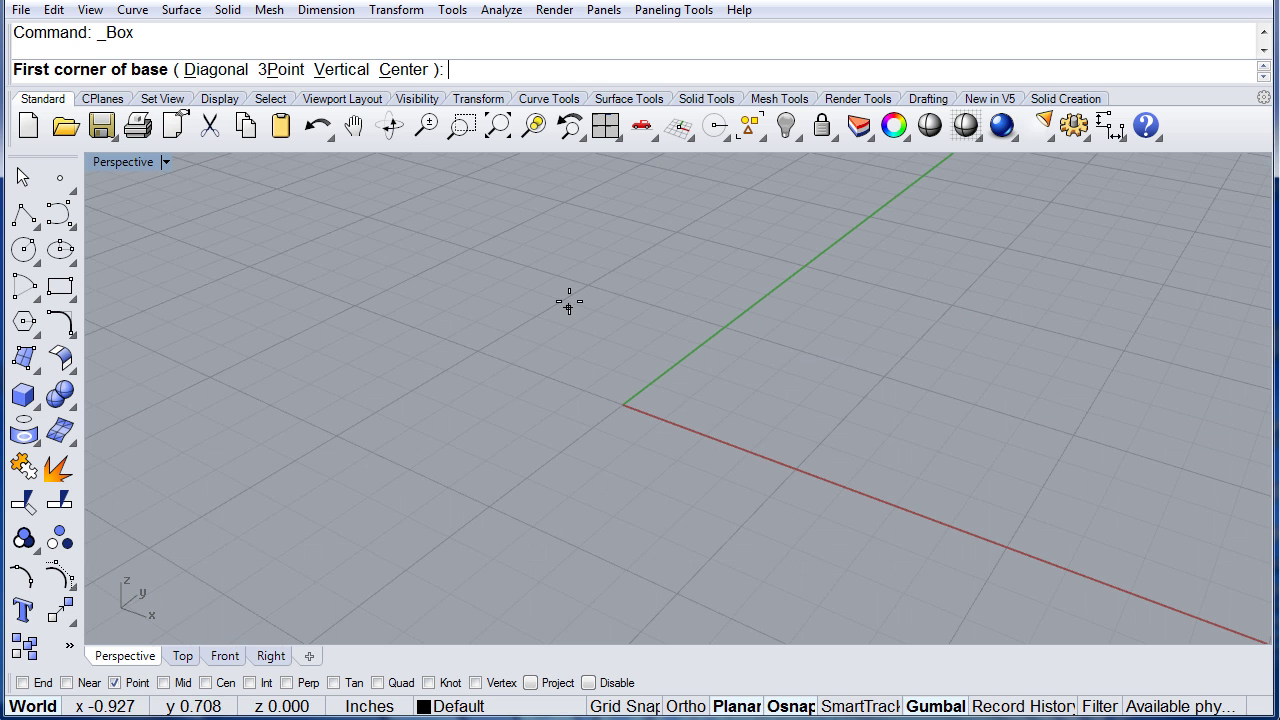
left_click(583, 275)
left_click(718, 588)
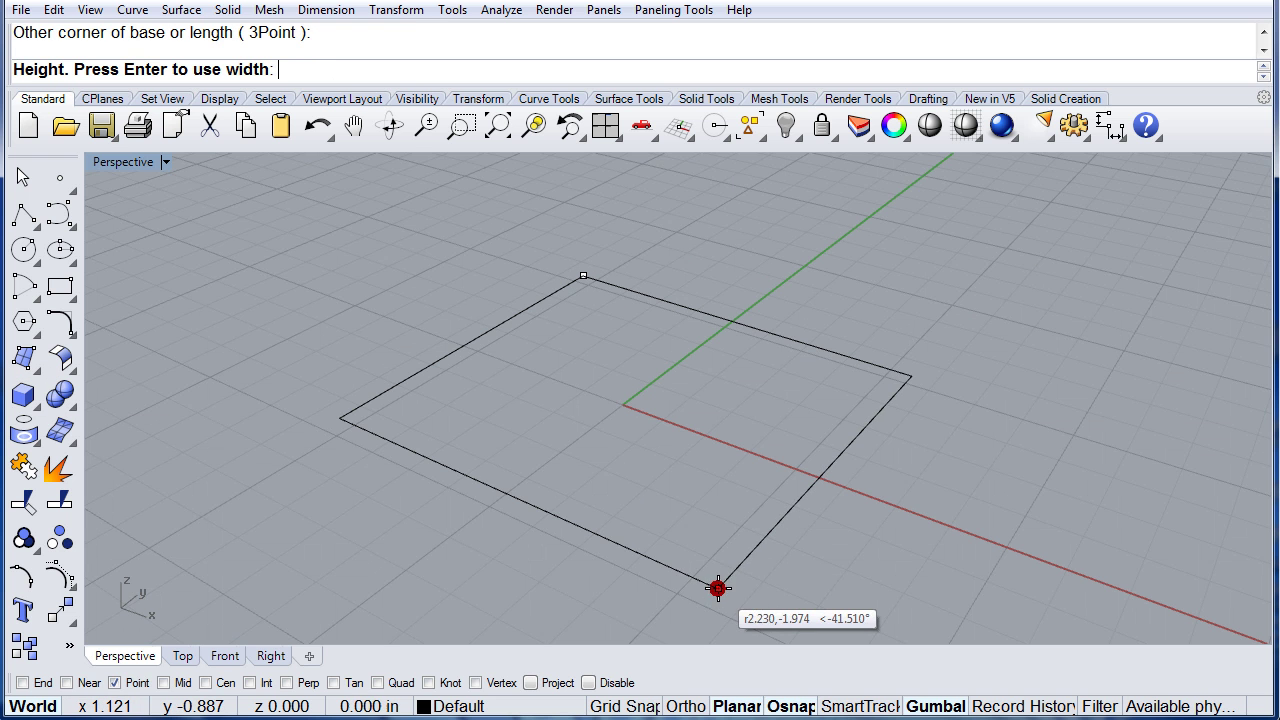
left_click(723, 398)
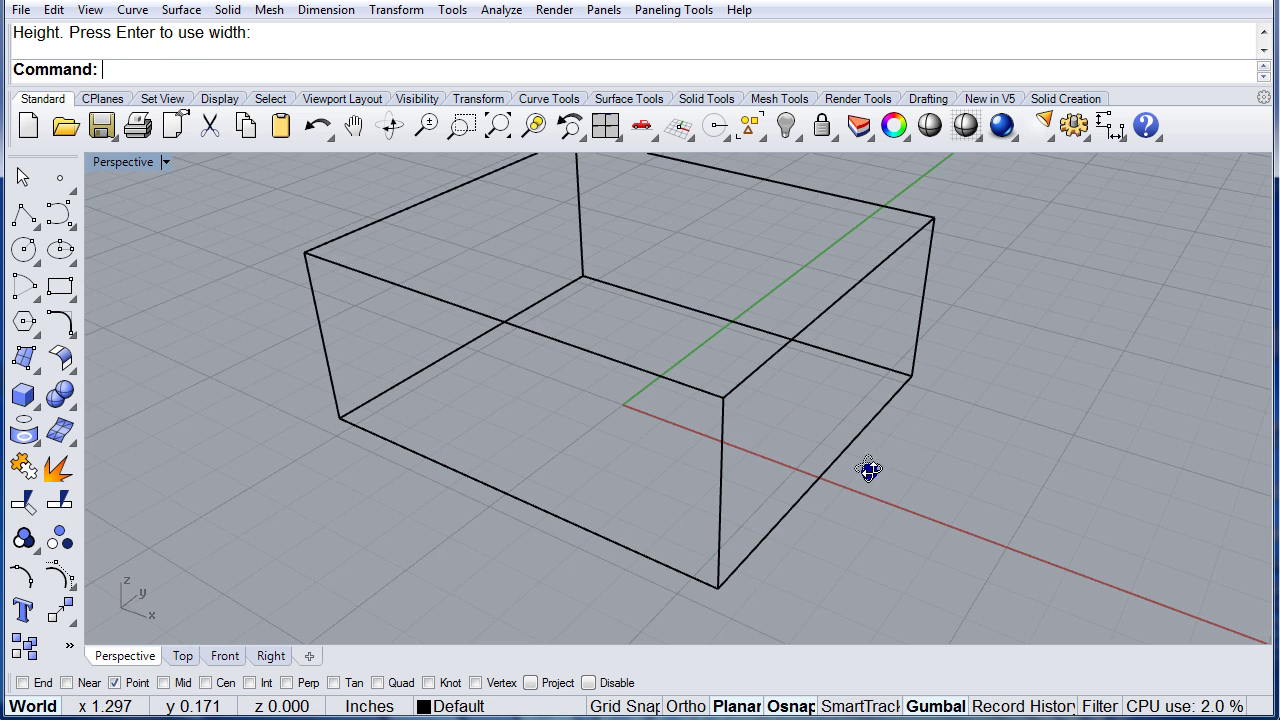
right_click_drag(866, 471, 842, 438)
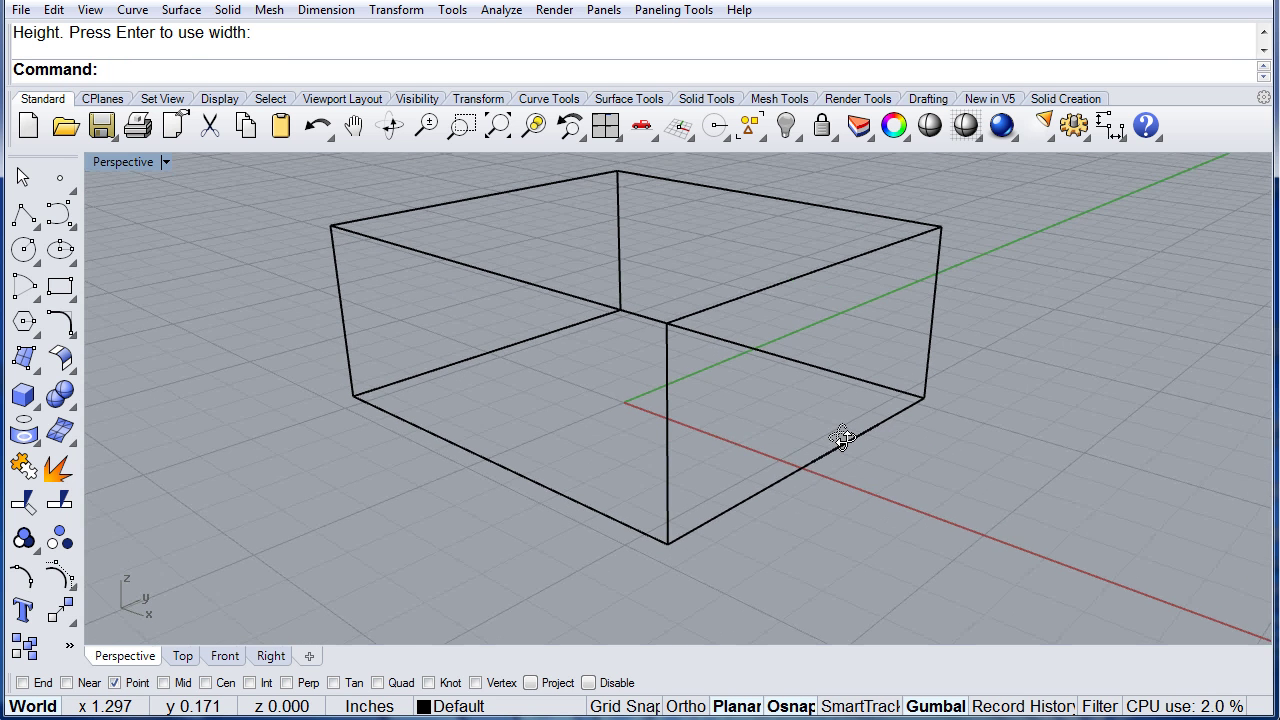
left_click(740, 294)
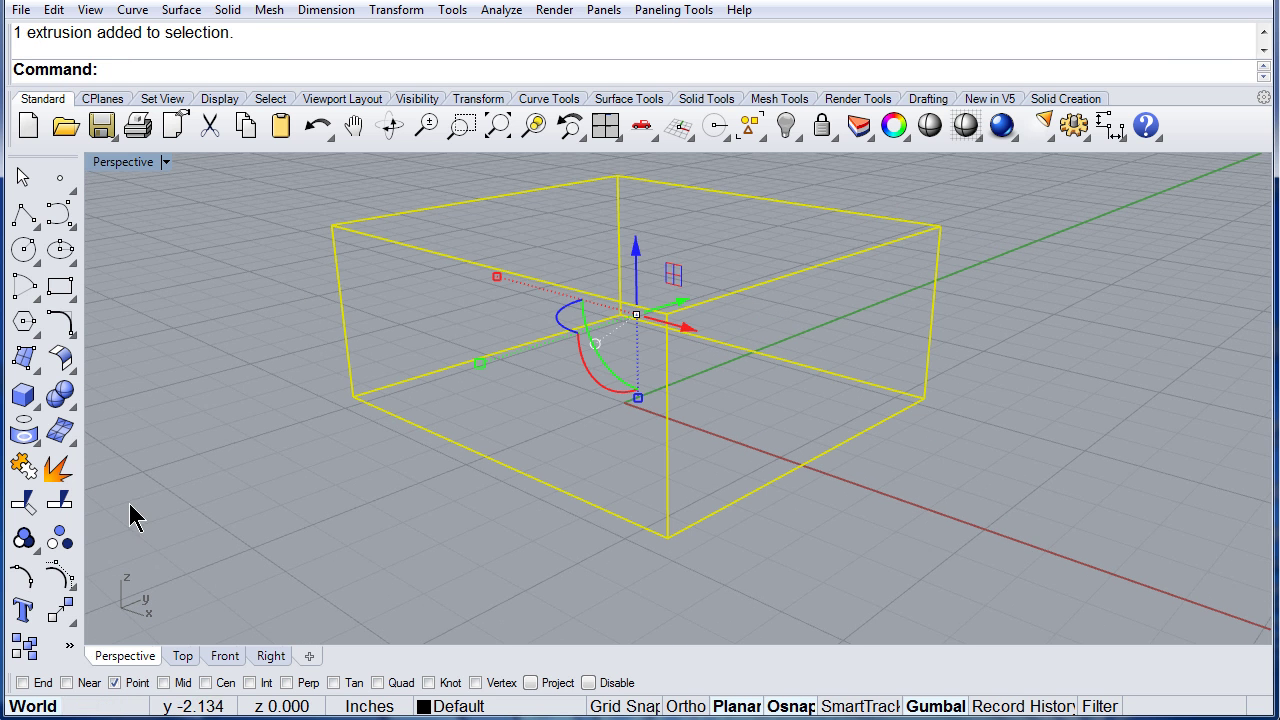
Explode the box into six surfaces and set the Perspective view to Shaded display.
left_click(58, 470)
left_click(123, 163)
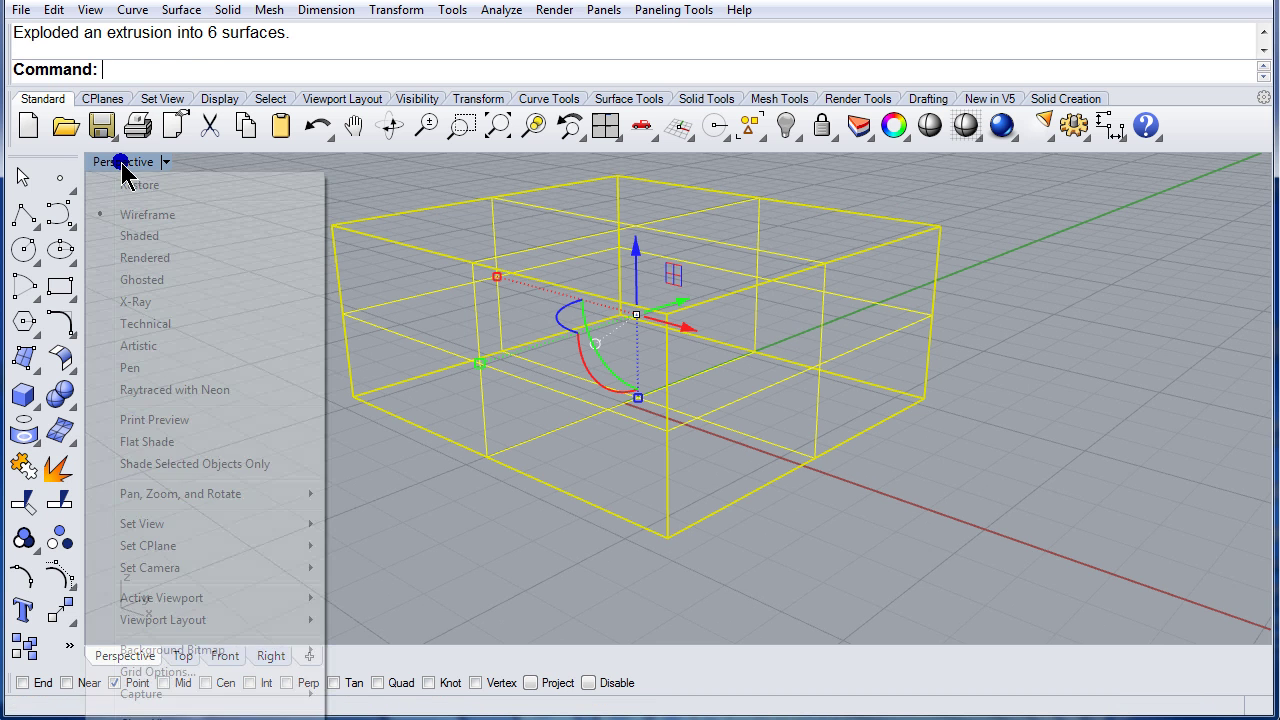
left_click(140, 240)
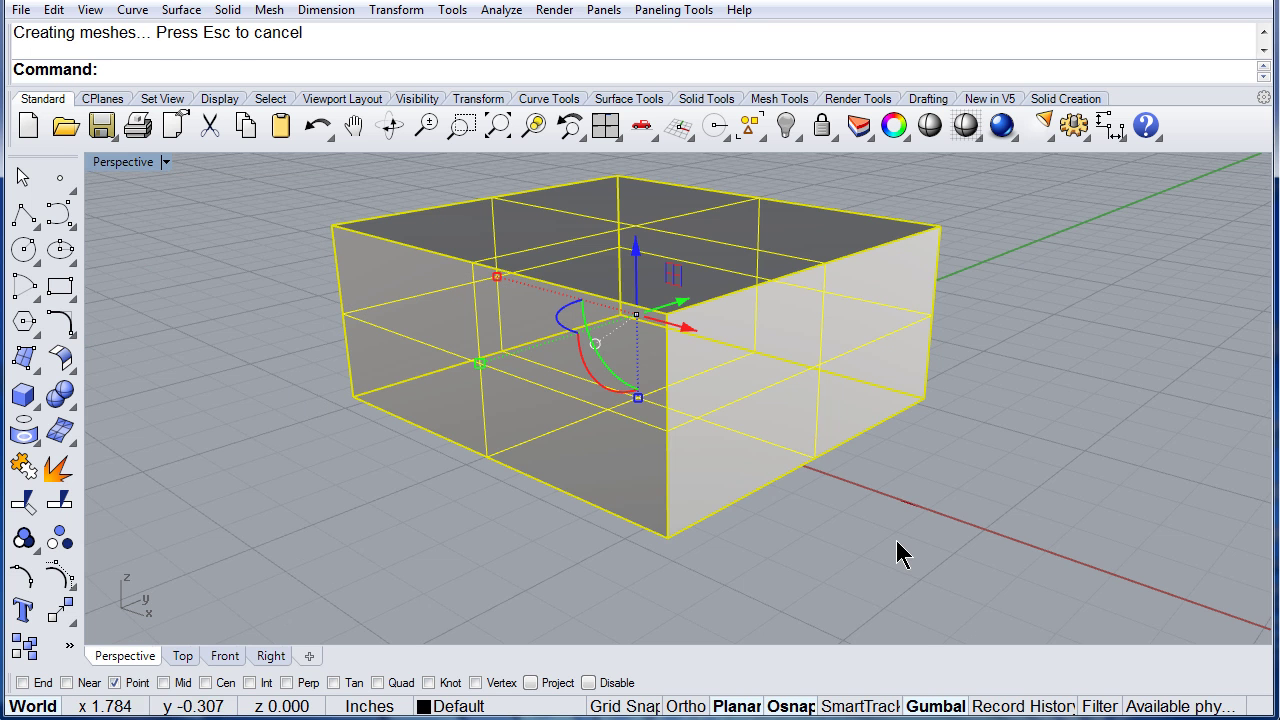
Delete the box's front-right face so the box is open.
left_click(821, 396)
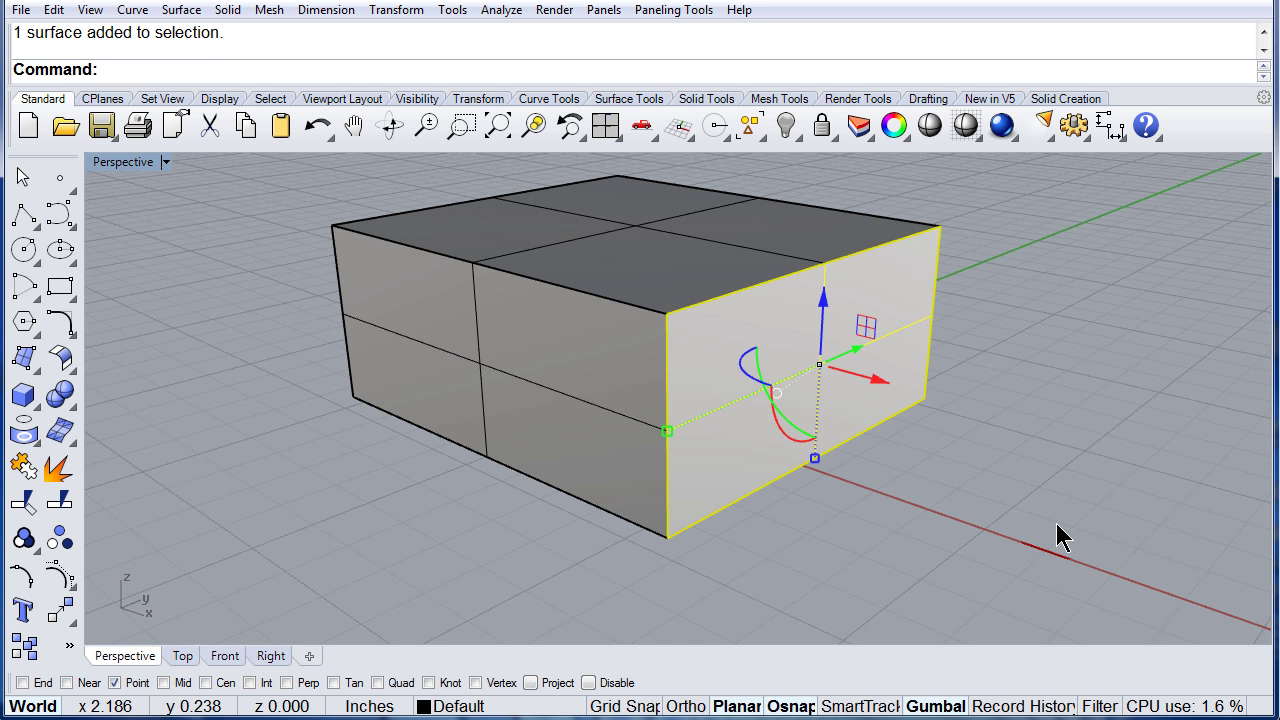
key("Delete")
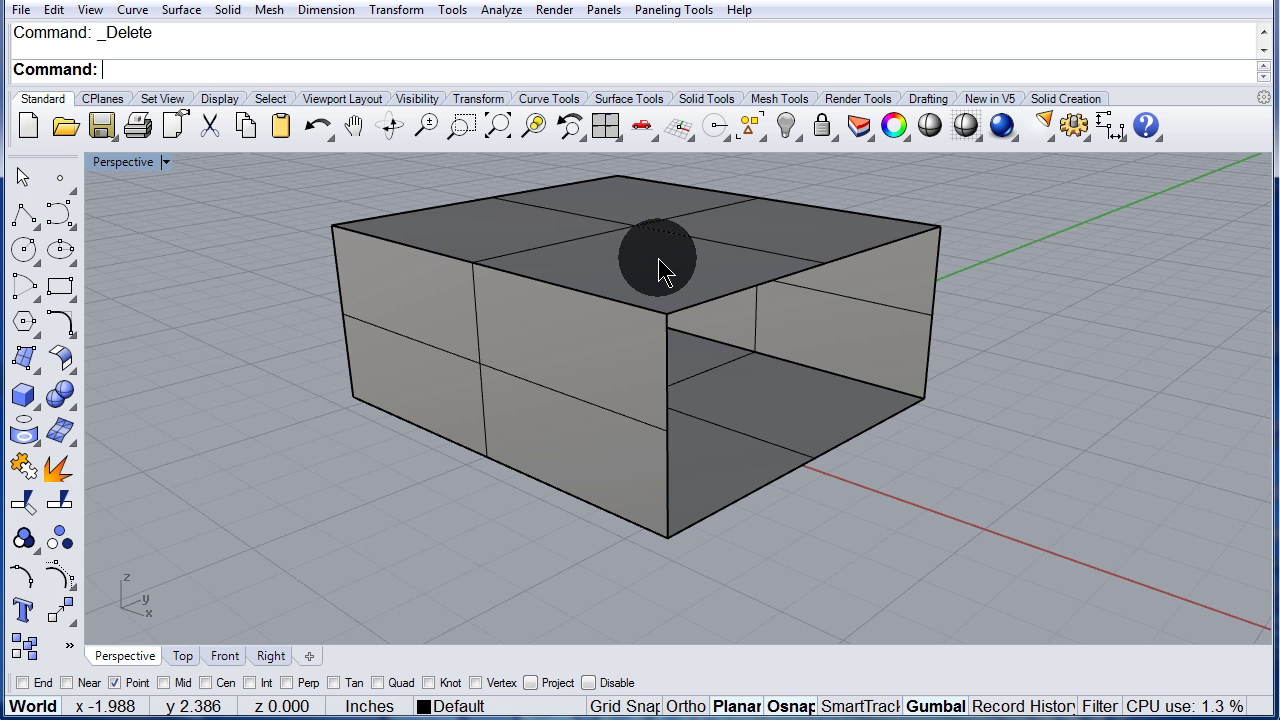
left_click(114, 168)
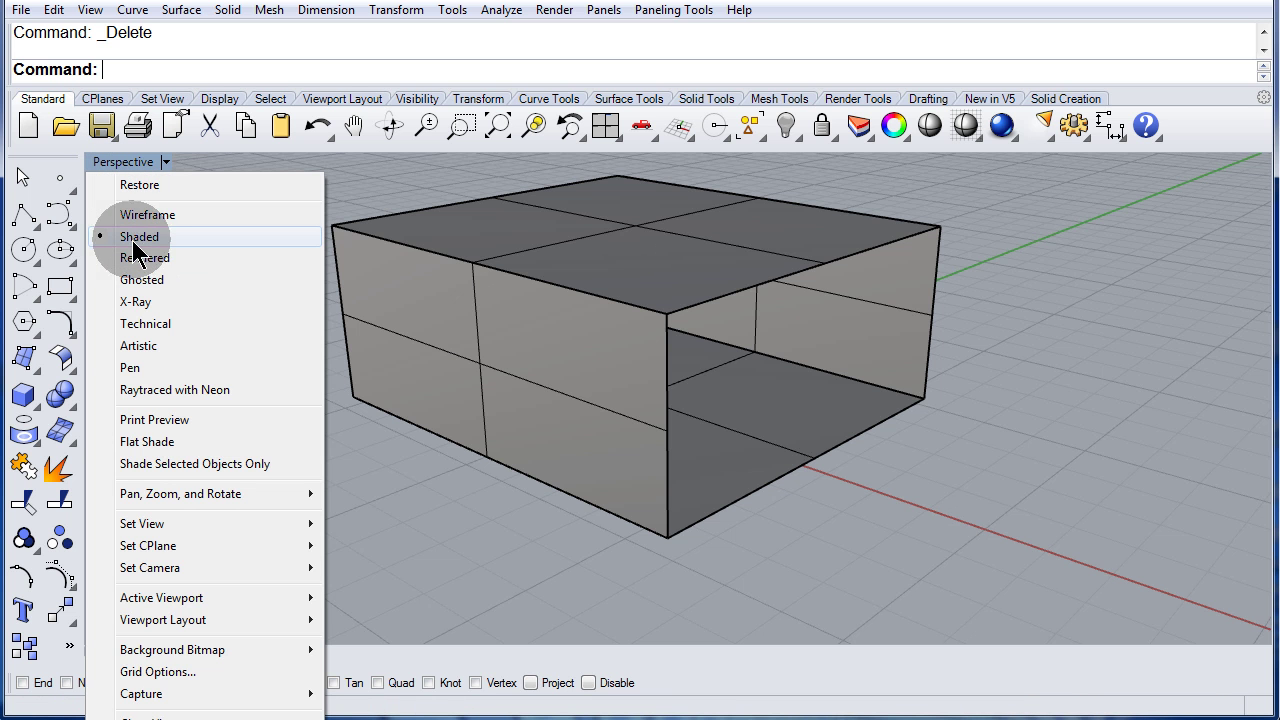
Open Document Properties at the Shaded display mode settings and expand the backface options.
left_click(386, 202)
left_click(20, 11)
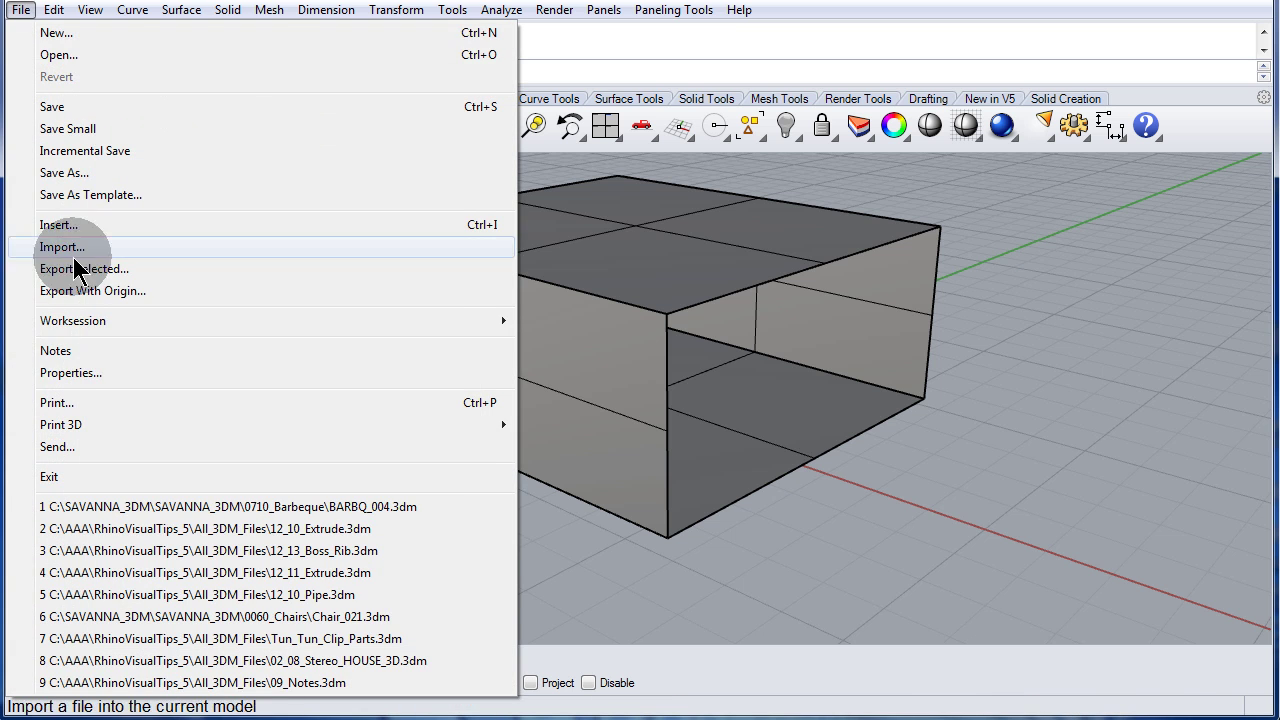
left_click(72, 374)
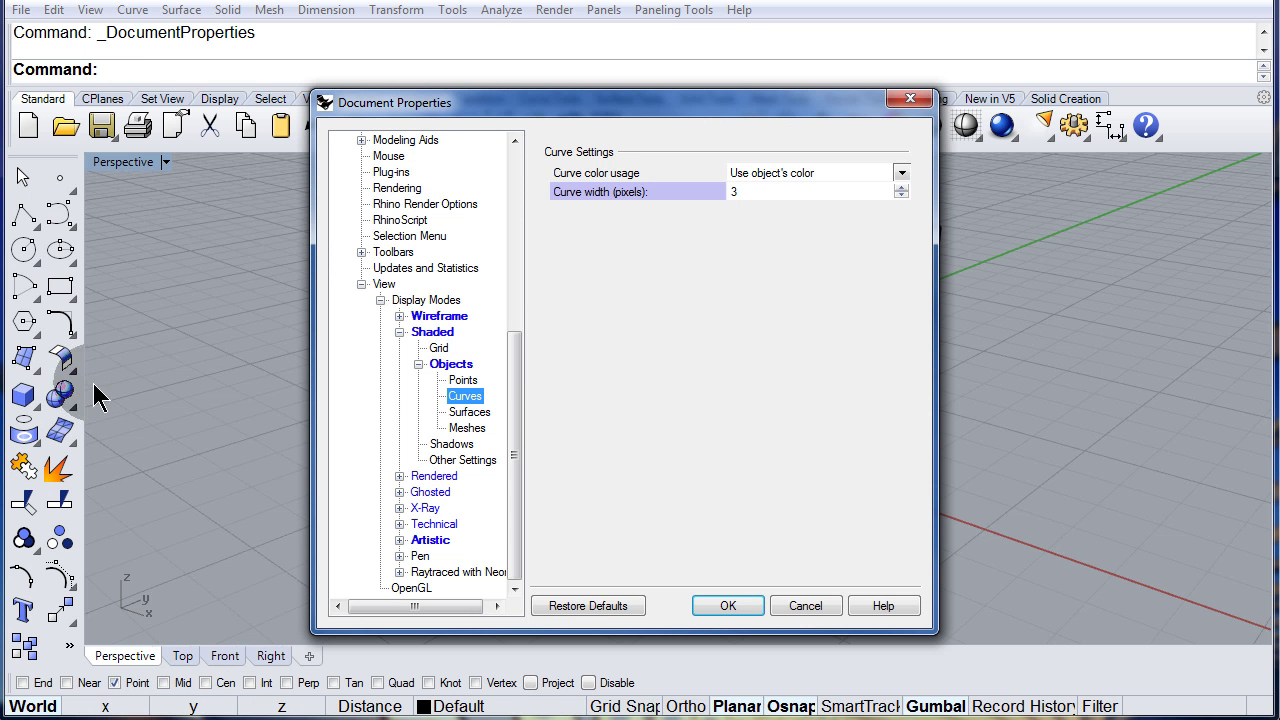
left_click(432, 333)
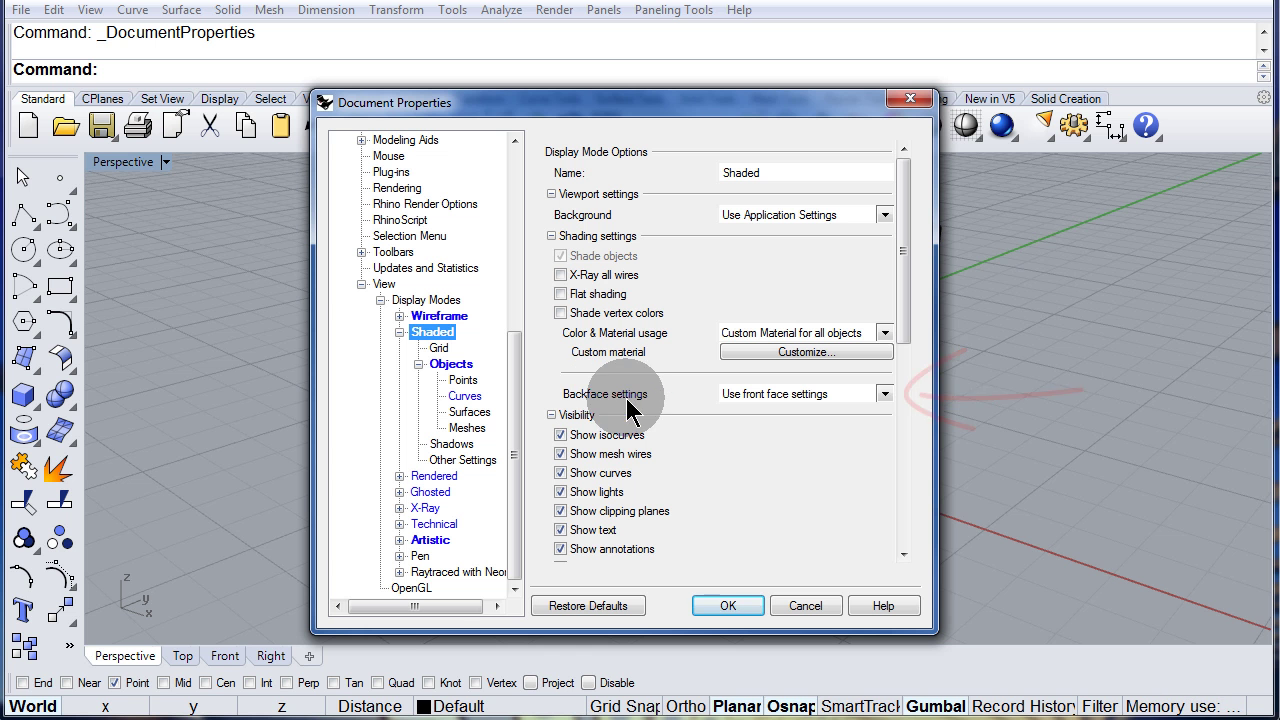
left_click(885, 394)
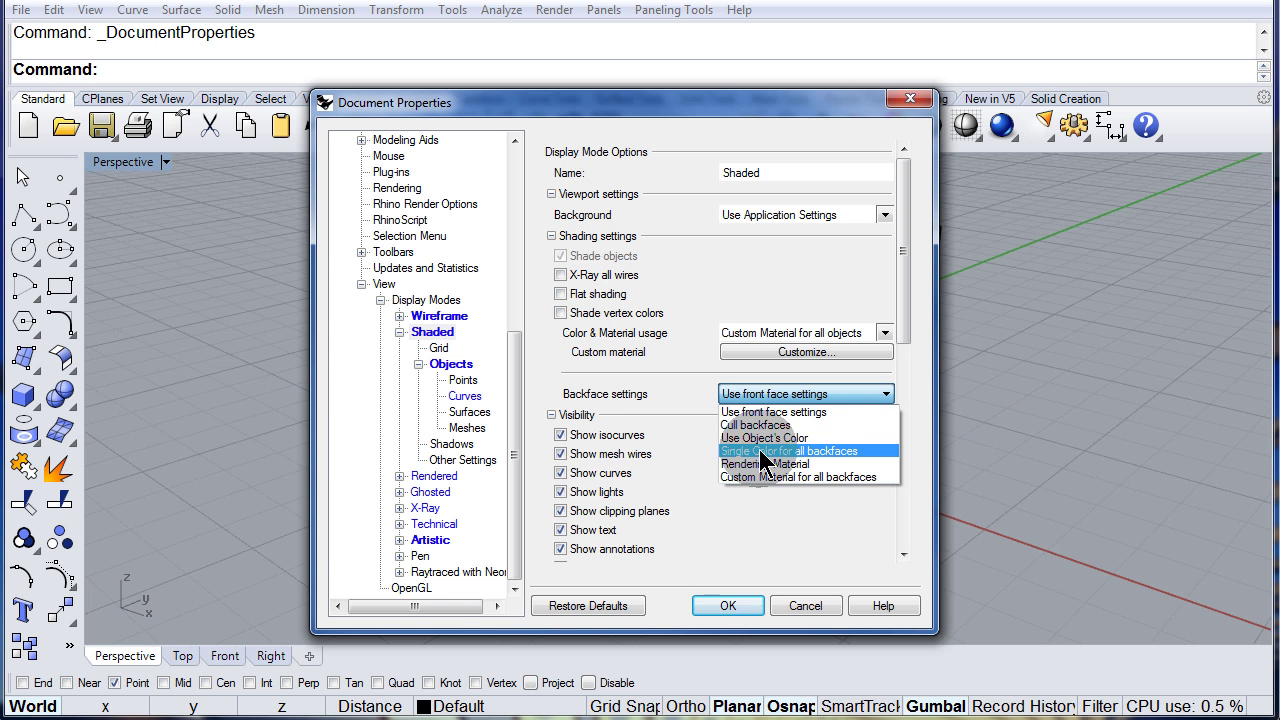
Give all backfaces in Shaded mode a single blue colour and apply the settings.
left_click(815, 451)
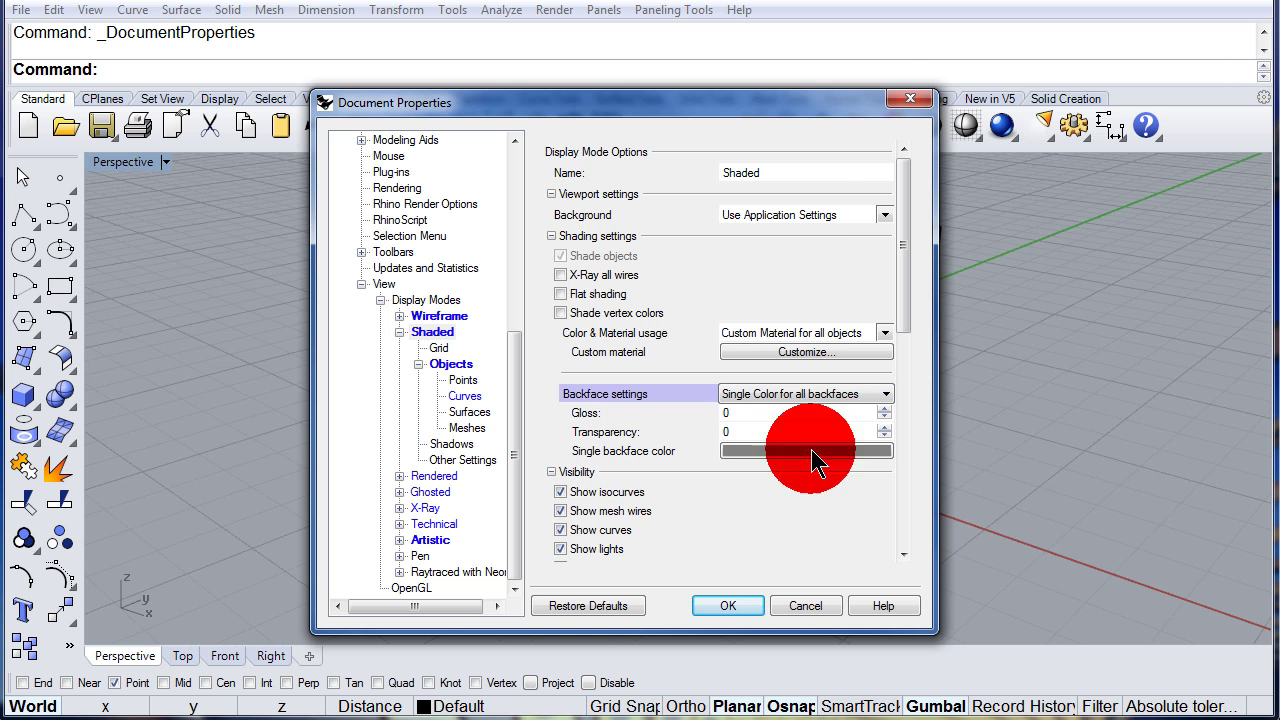
left_click(781, 452)
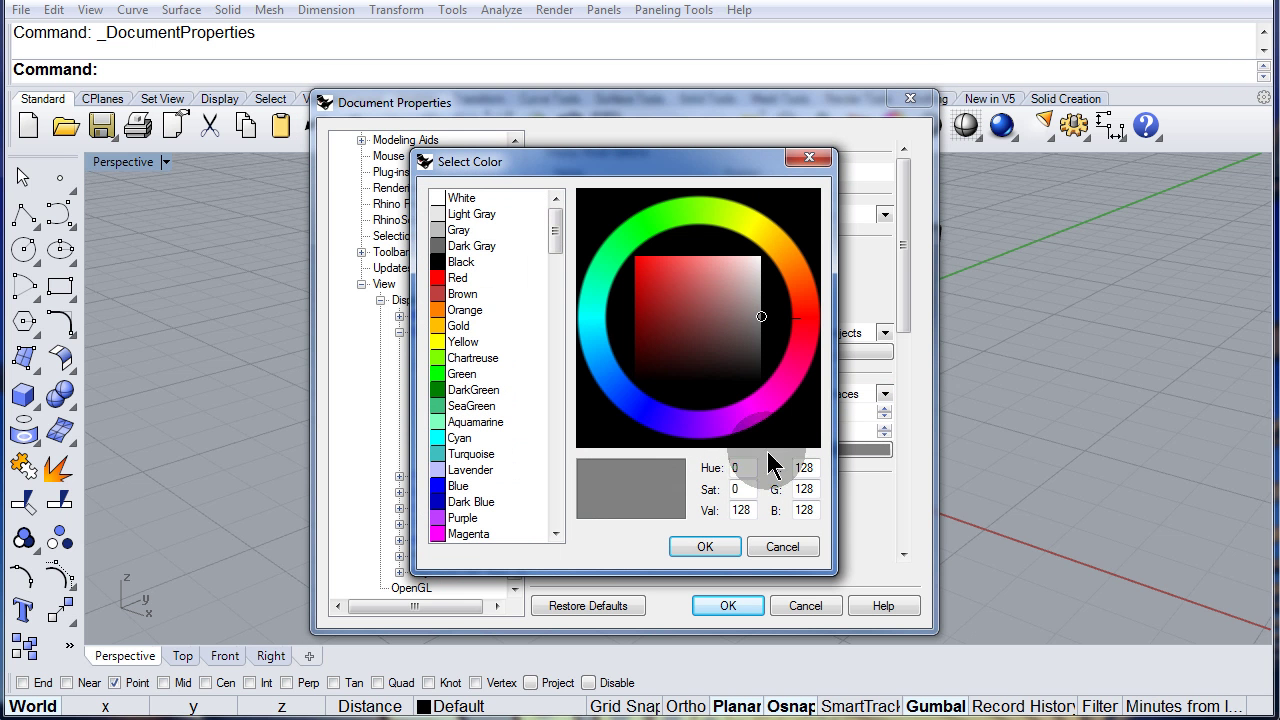
left_click(630, 403)
mouse_move(660, 317)
left_mouse_down()
mouse_move(677, 269)
mouse_move(660, 255)
left_mouse_up()
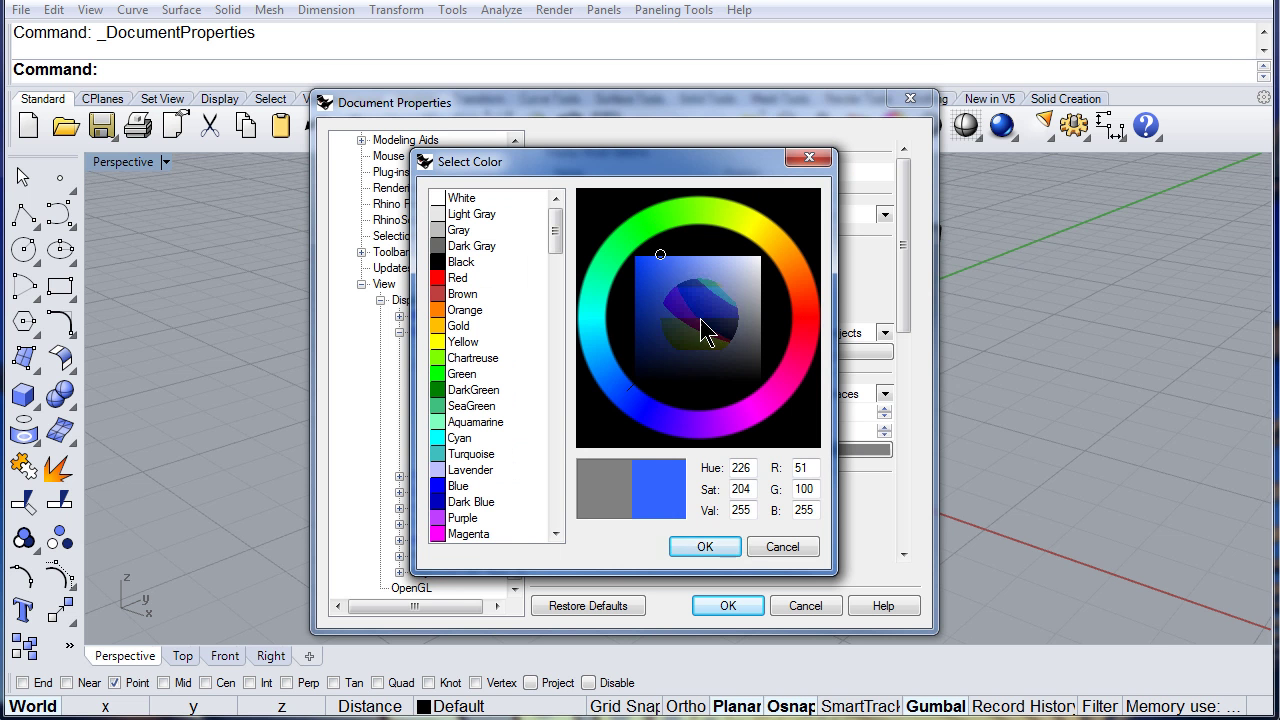
left_click(707, 547)
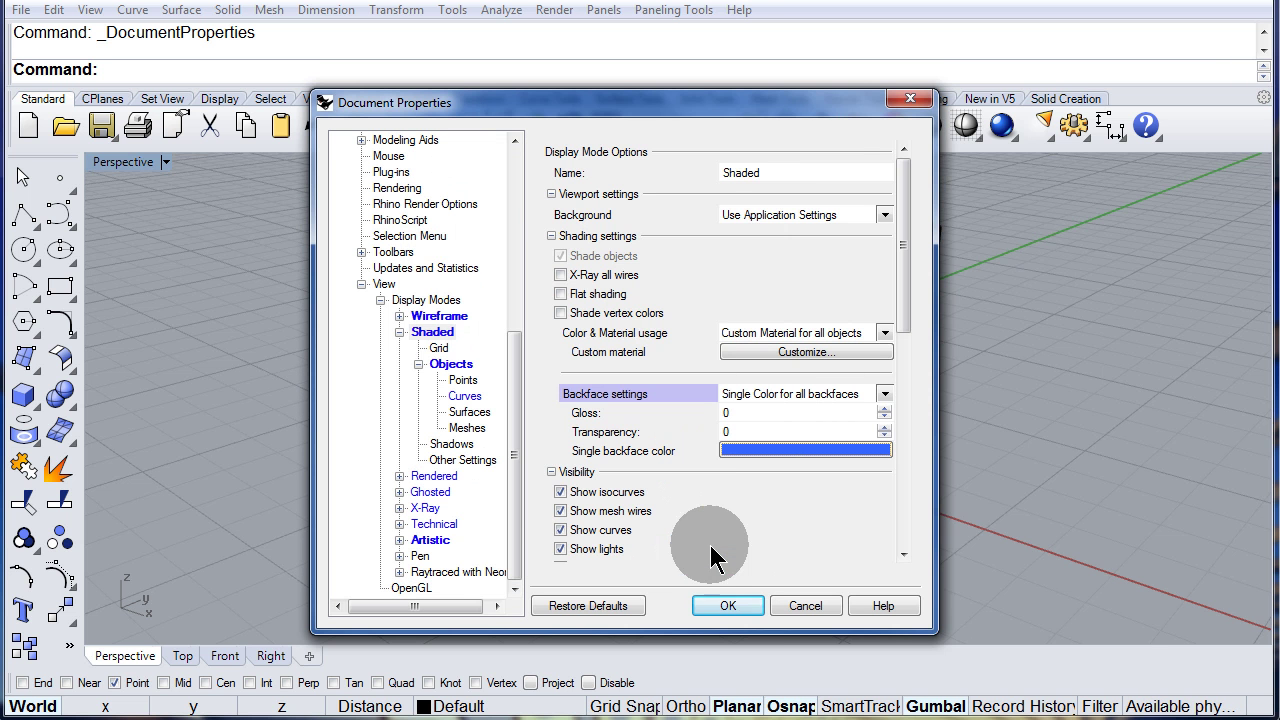
left_click(725, 607)
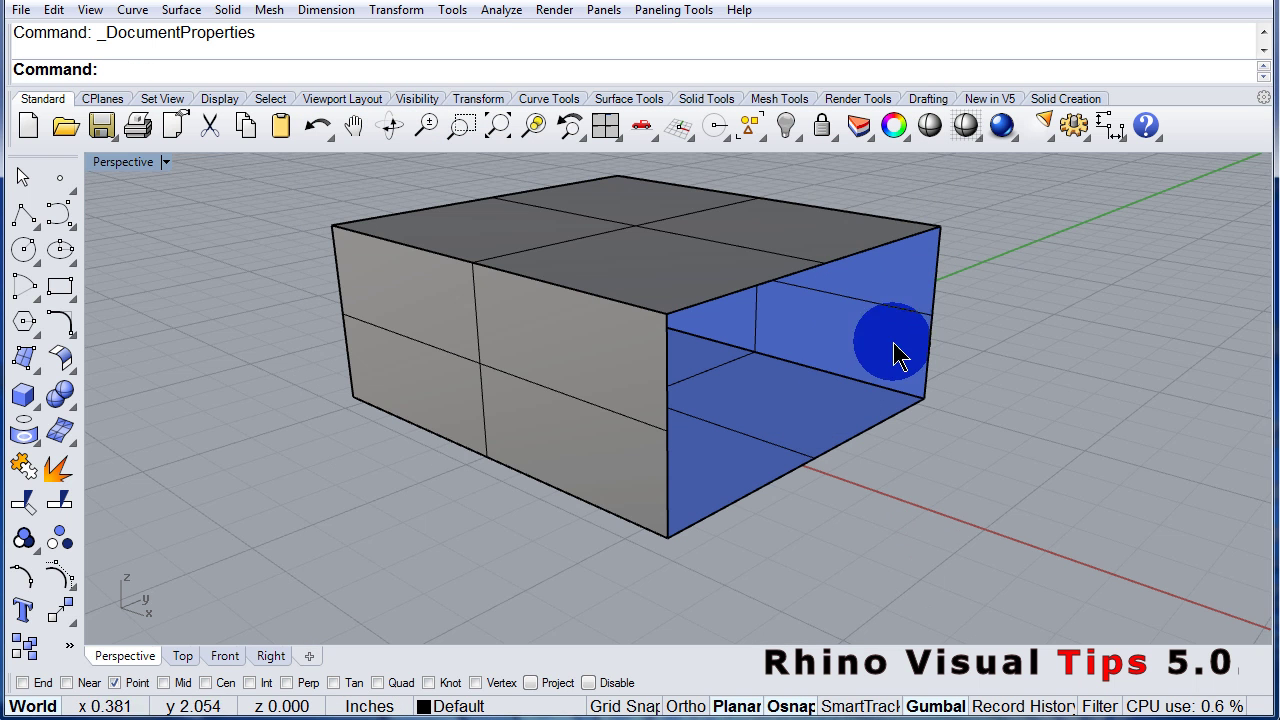
Orbit the Perspective view to see the blue inner faces of the open box.
mouse_move(908, 404)
right_mouse_down()
mouse_move(623, 374)
mouse_move(629, 397)
mouse_move(863, 397)
mouse_move(889, 410)
right_mouse_up()
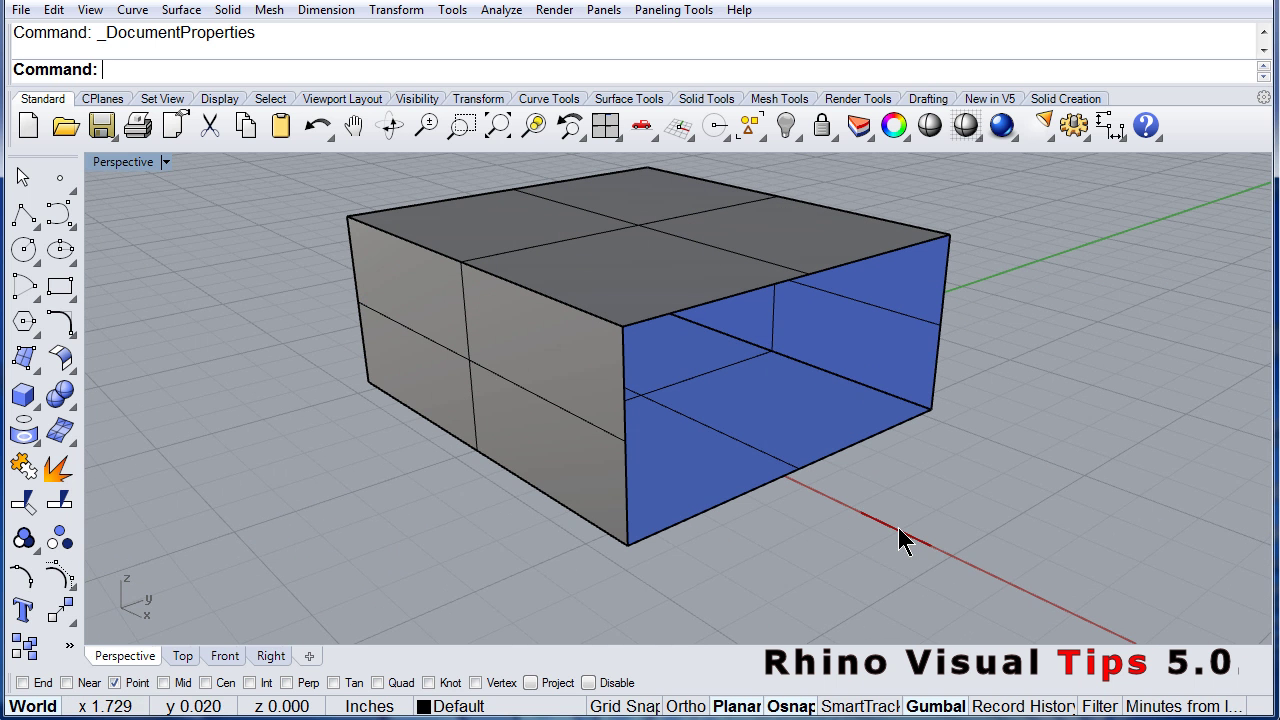